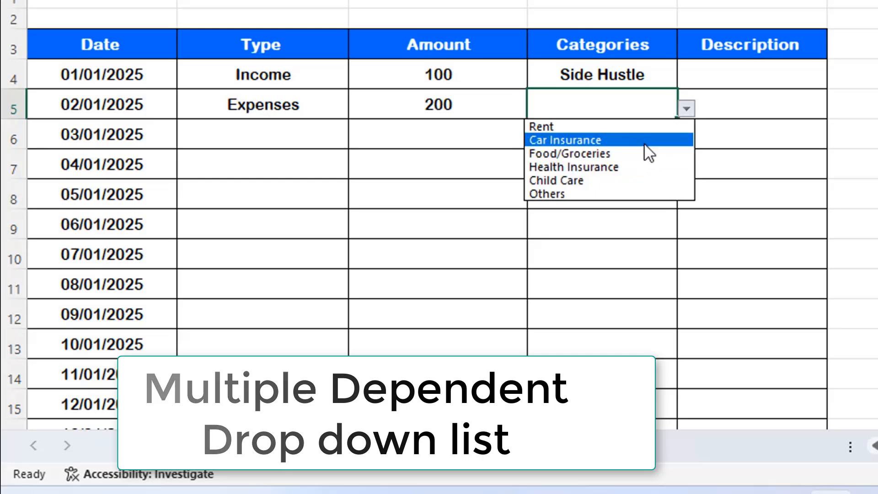
Step: Set the 02/01/2025 row's category to Car Insurance and its description to Old Car
click(644, 142)
click(743, 96)
text(Old Car)
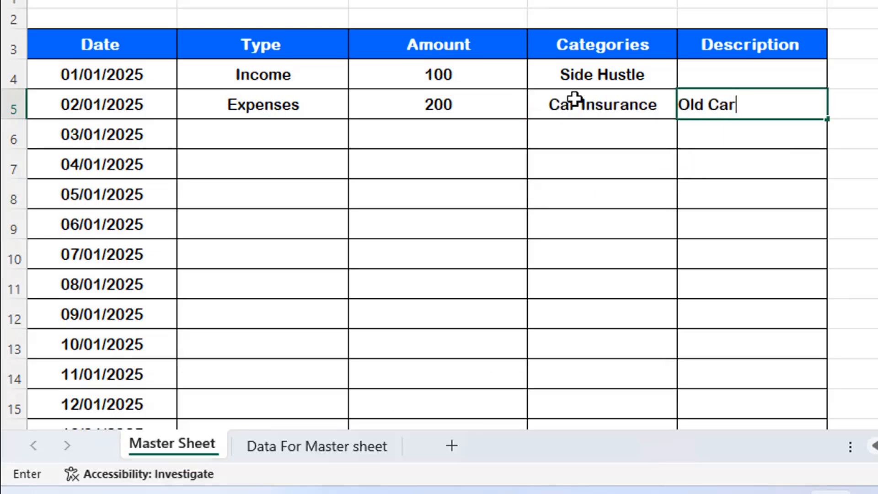
Step: Fill the 03/01/2025 row with type Income, amount 5000 and category Salary
click(320, 134)
click(359, 139)
click(231, 155)
click(501, 137)
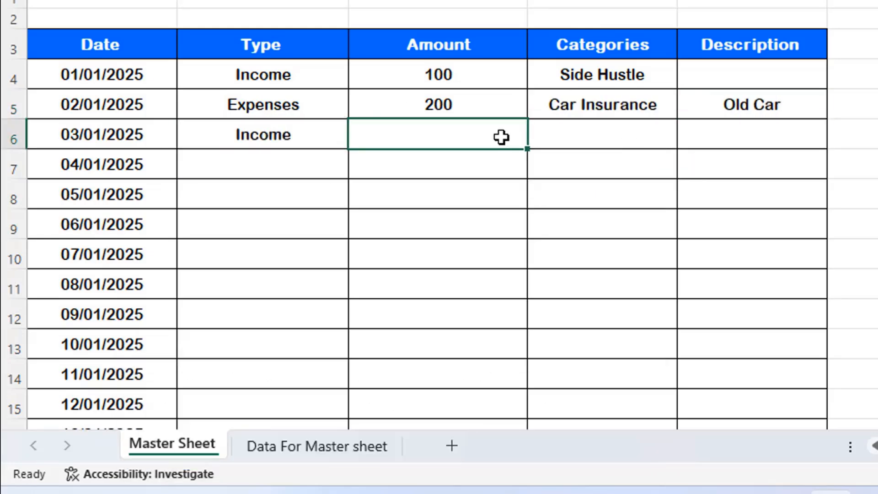
text(5000)
key(Tab)
click(686, 138)
click(641, 158)
Step: Enter the description "Dec2024 Month" for the 03/01/2025 row
click(790, 136)
text(s)
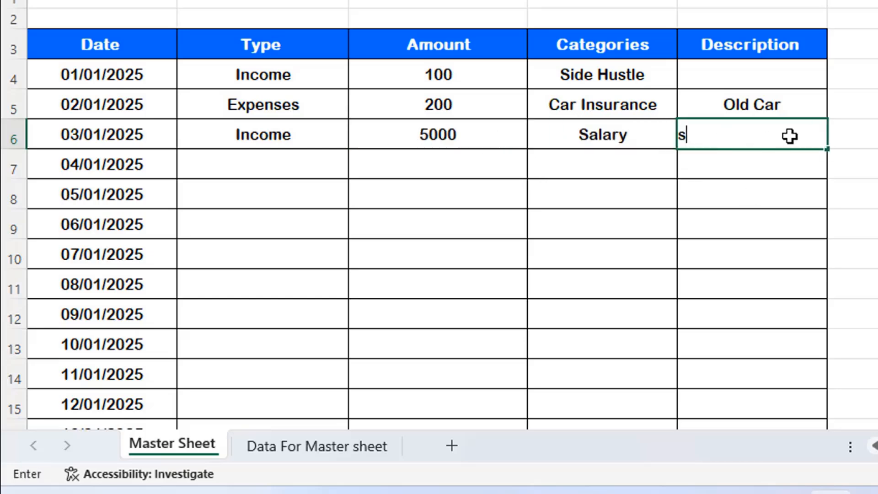
text(Month od)
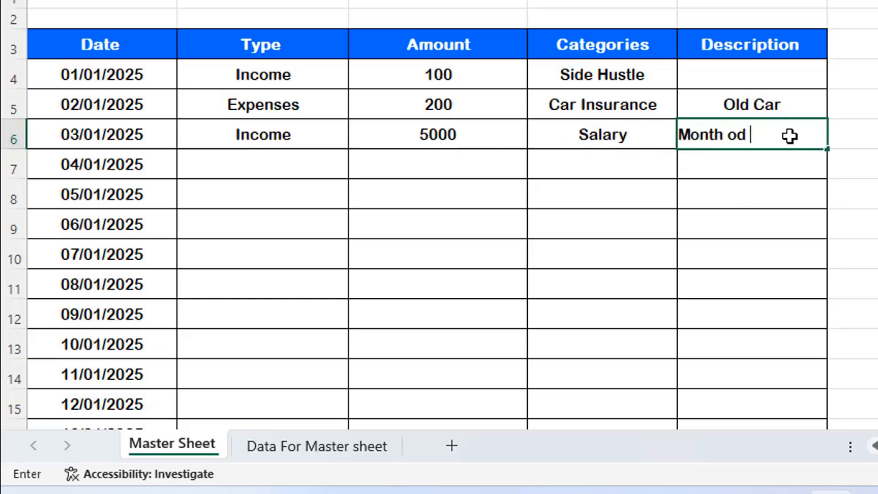
key(BackSpace)
key(BackSpace)
key(BackSpace)
key(BackSpace)
key(BackSpace)
key(BackSpace)
key(BackSpace)
key(BackSpace)
text(Dec Month)
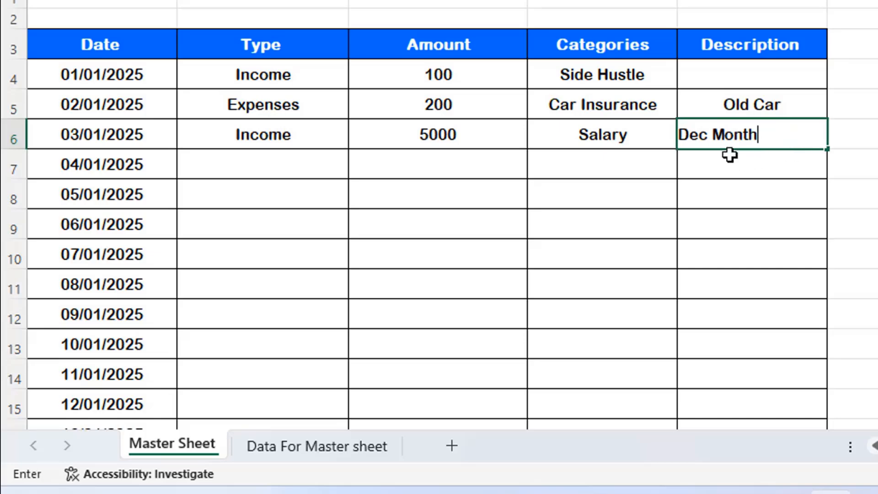
click(711, 133)
text(2024)
Step: Set the 04/01/2025 row's type to Expenses and enter 200 as its amount
click(238, 173)
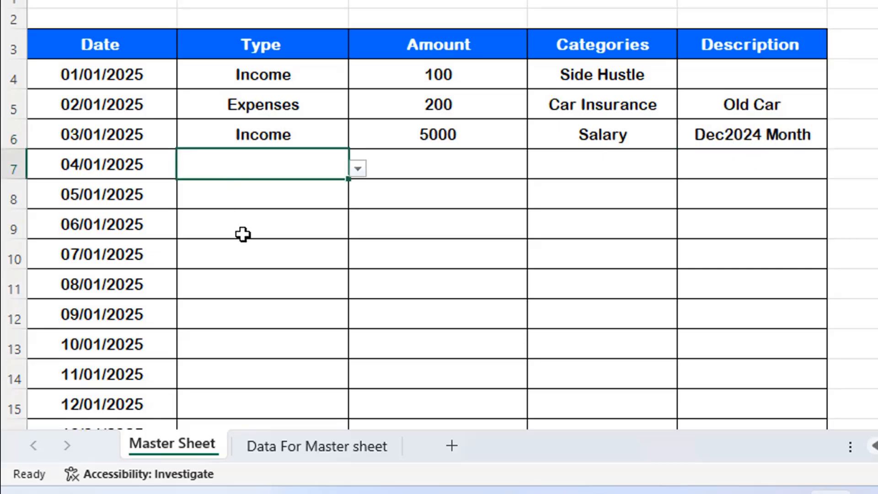
click(358, 168)
click(329, 198)
click(484, 168)
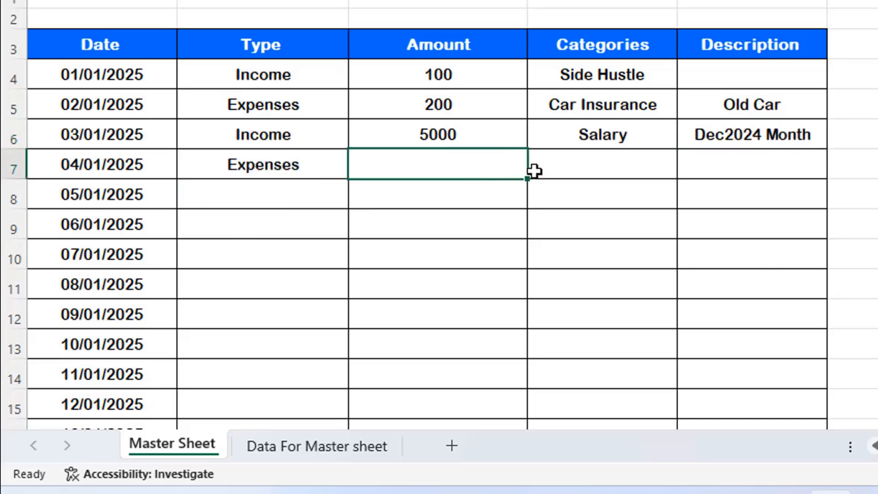
text(200)
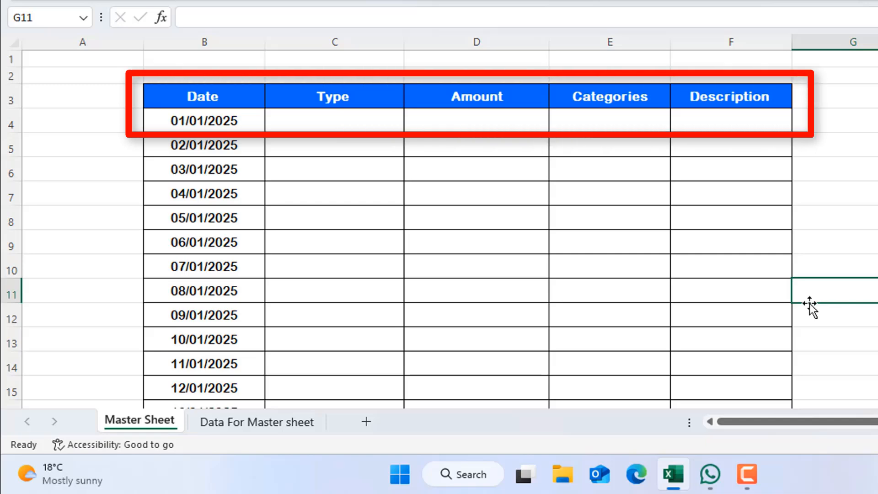
Step: Review the table's column headers from Date to Description
click(318, 113)
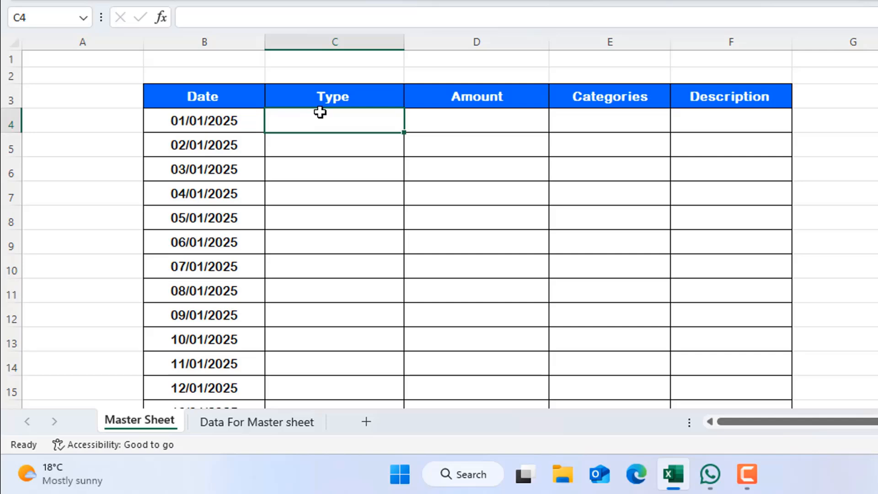
click(202, 96)
click(355, 98)
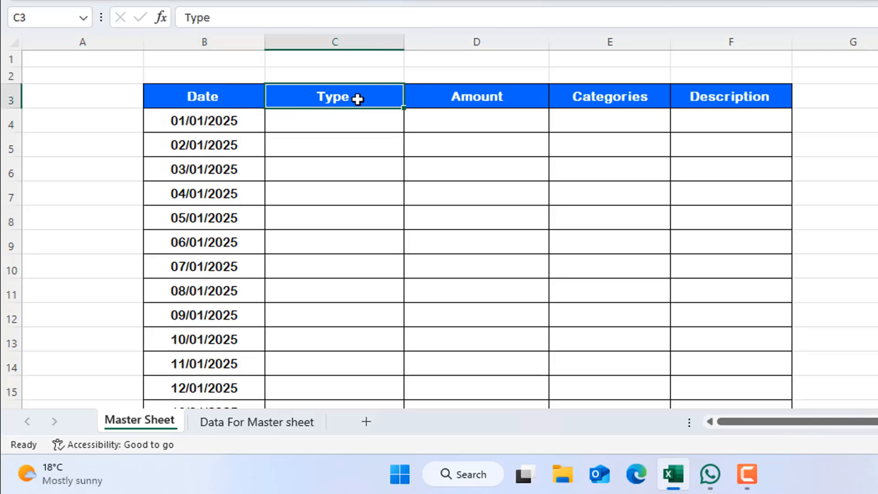
click(441, 97)
click(602, 98)
click(694, 94)
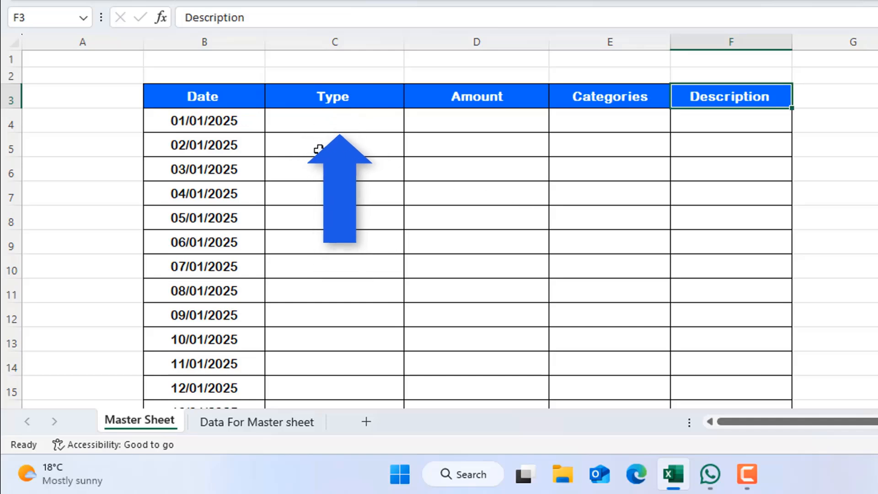
Step: Add list data validation with the options Income and Expenses to the Type cells C4:C20
click(329, 137)
click(327, 123)
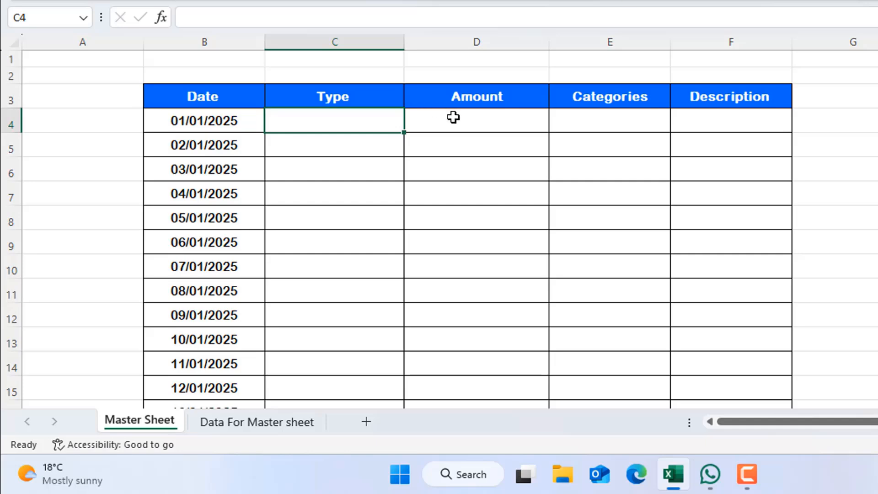
drag(382, 125, 376, 390)
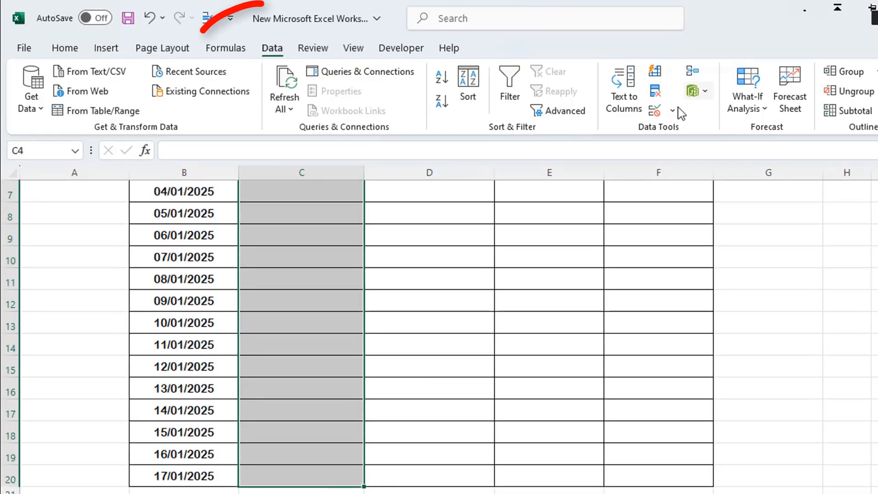
click(647, 112)
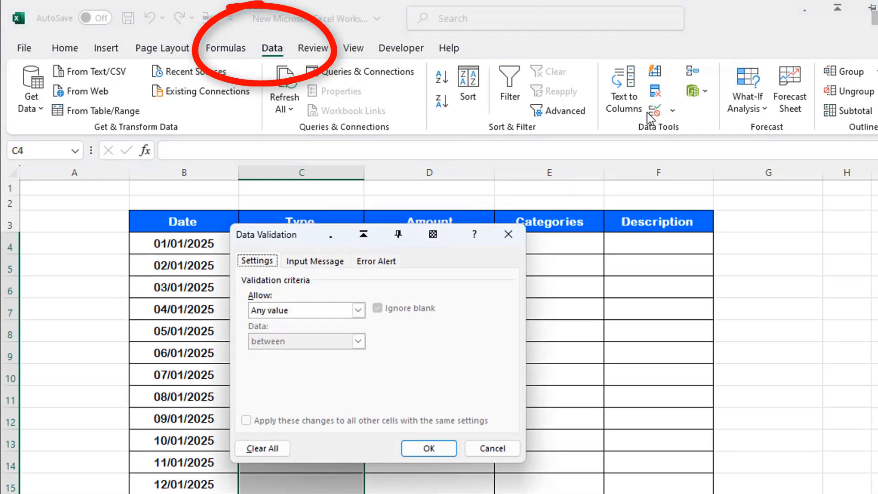
click(311, 311)
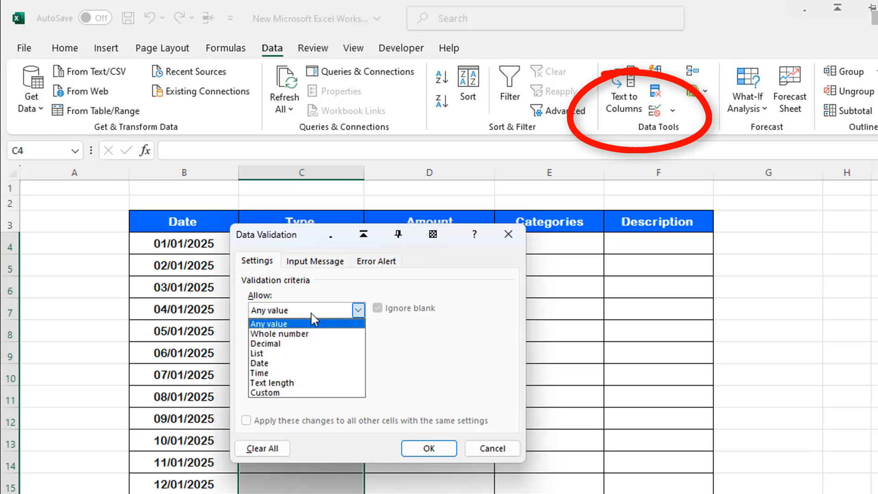
click(298, 355)
click(297, 372)
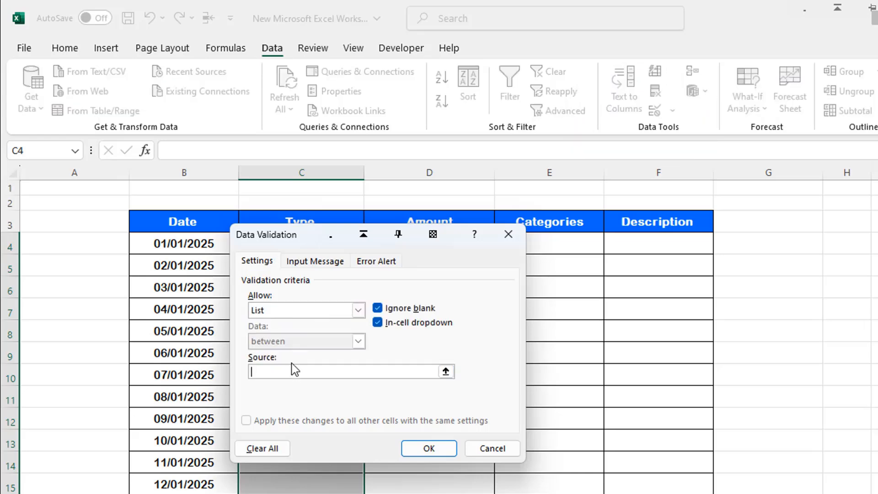
text(Income, Expenses)
click(432, 446)
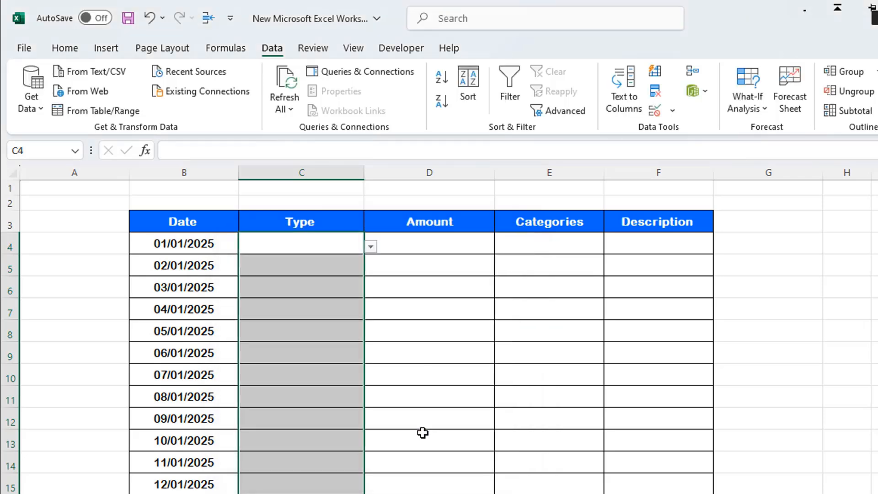
click(424, 433)
Step: Choose Income as the type for 01/01/2025 and Expenses for 02/01/2025 using the drop-down lists
click(341, 249)
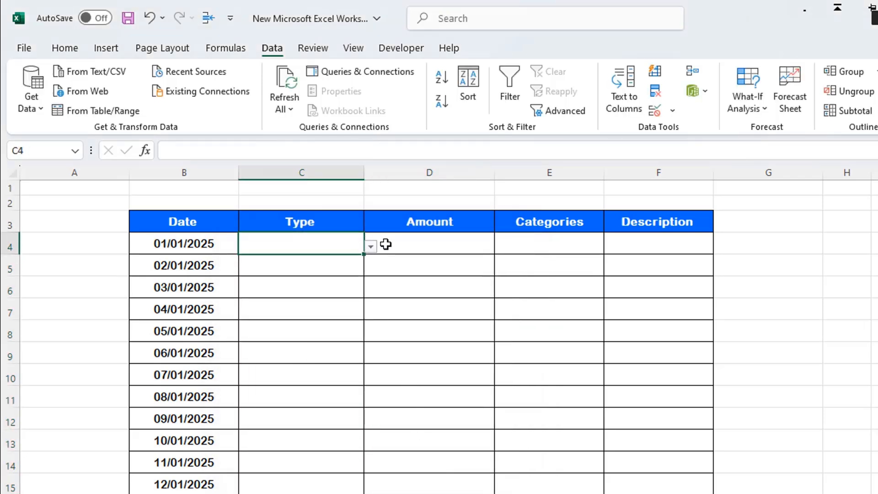
click(370, 247)
click(340, 260)
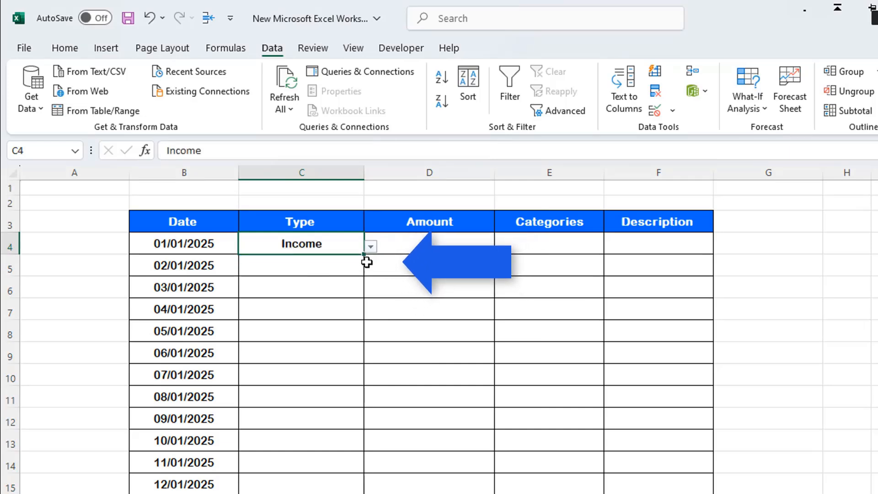
click(344, 273)
click(370, 269)
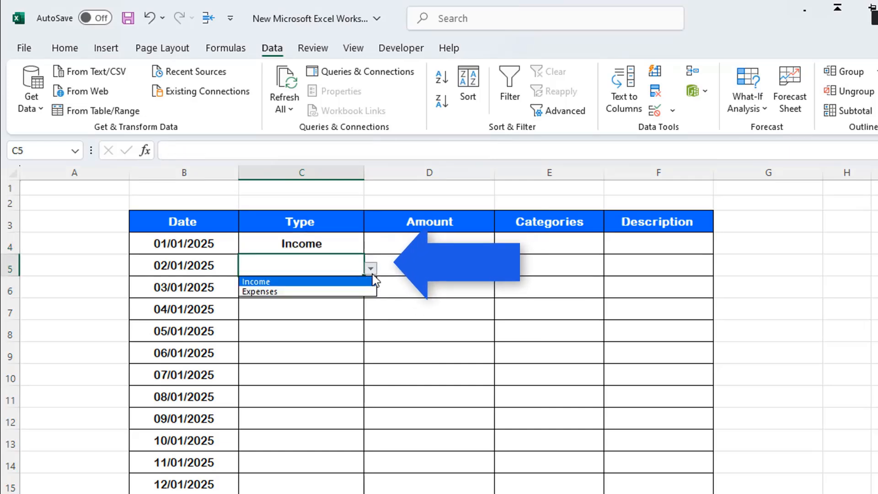
click(335, 296)
click(330, 294)
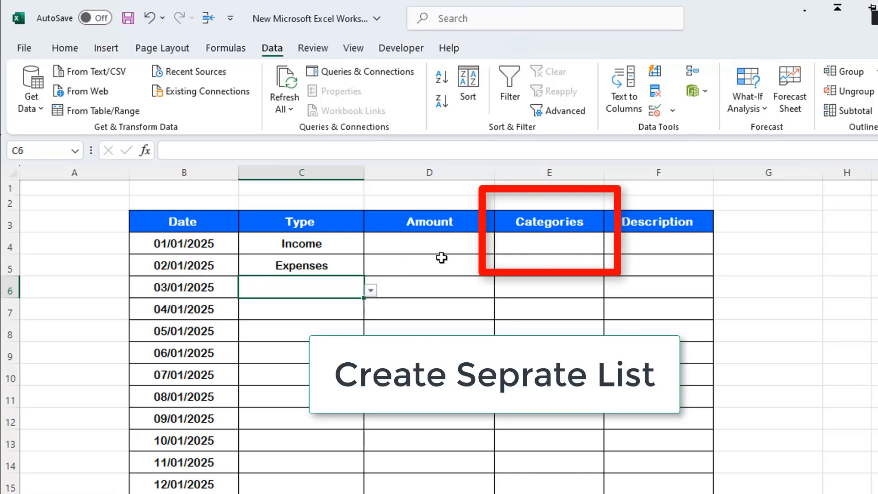
Step: Enter 100 as the amount for the 01/01/2025 row
click(438, 244)
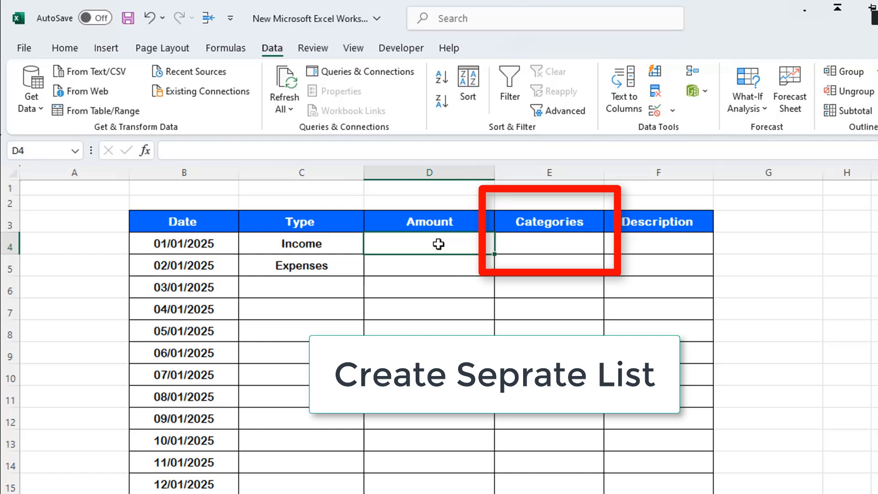
text(100)
click(555, 240)
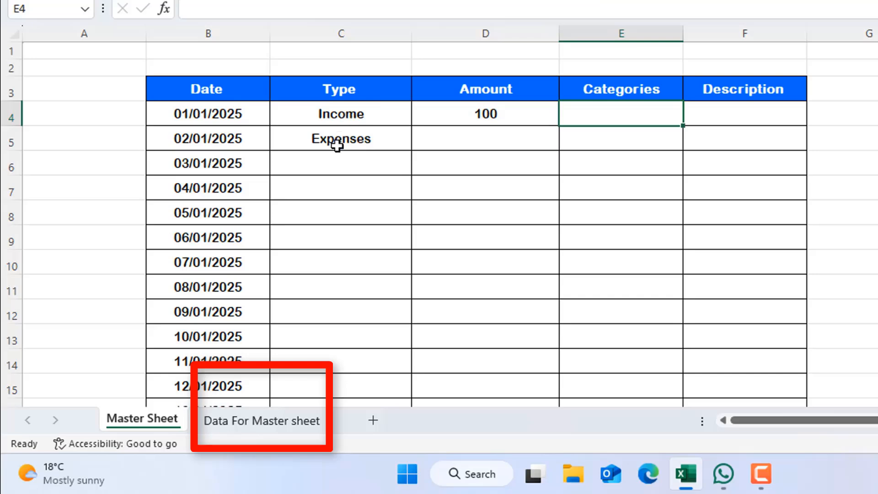
Step: On the Data For Master sheet, enter the headings Income in B3 and Expenses in D3
click(259, 423)
click(166, 97)
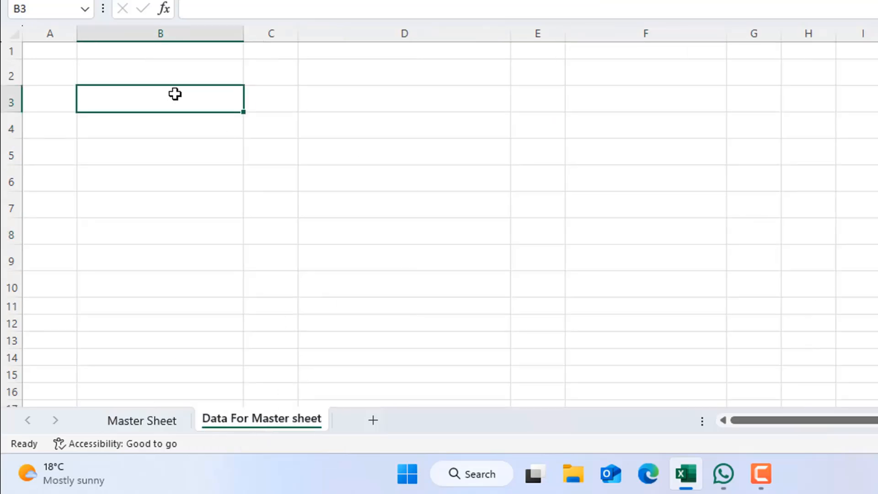
text(Income)
key(Tab)
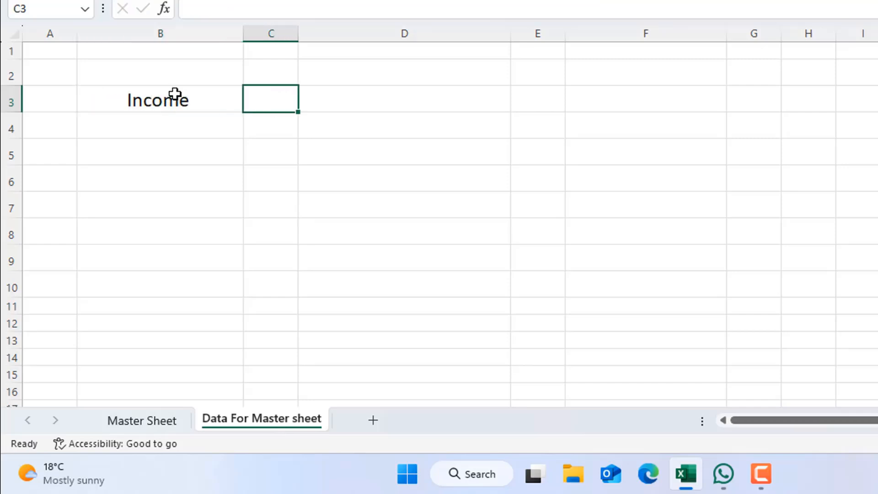
key(Tab)
text(E)
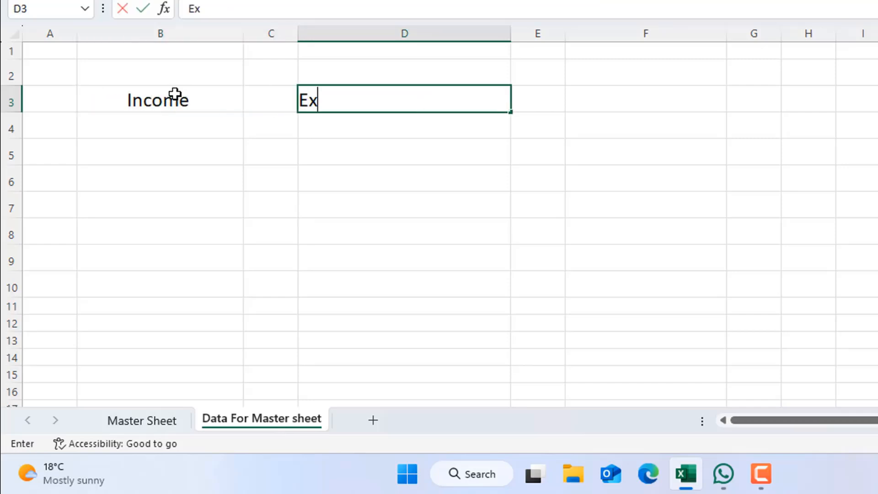
text(xpeses)
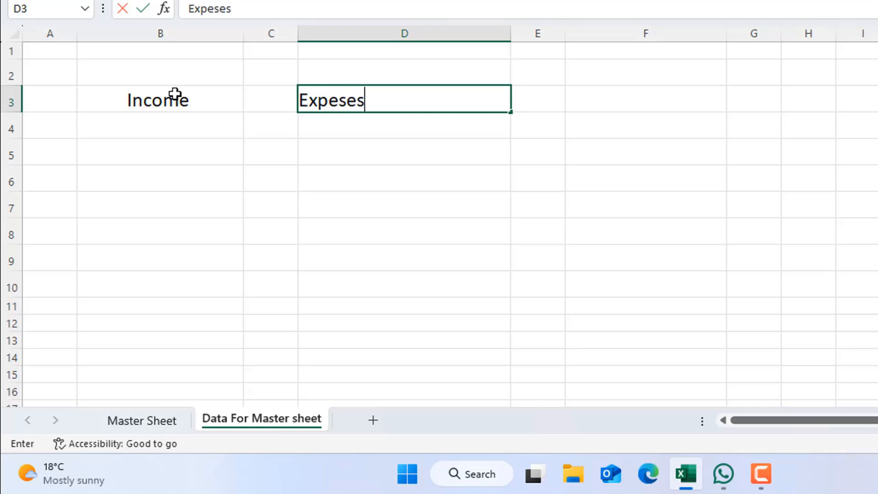
key(F2)
key(Left)
key(Left)
key(Left)
text(n)
Step: List the categories Salary, Investment, Side Hustle and Others under Income in B4:B7
click(144, 118)
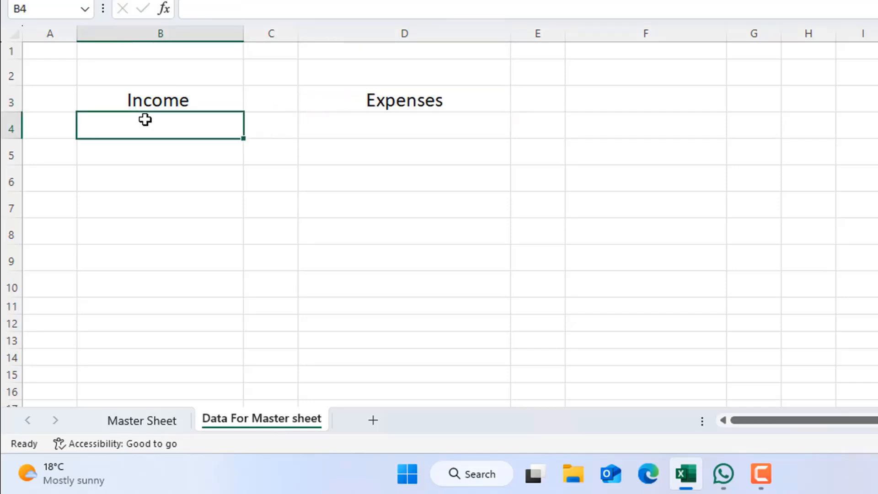
text(Salary)
key(Return)
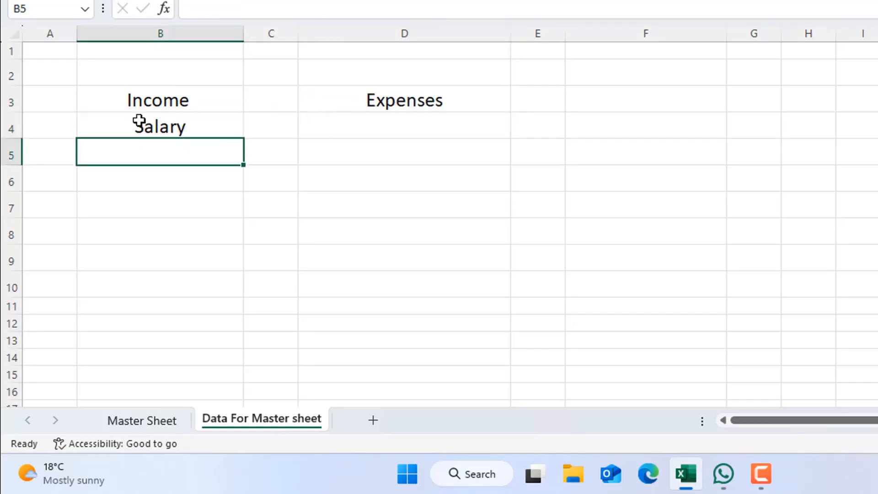
text(Investment)
key(Return)
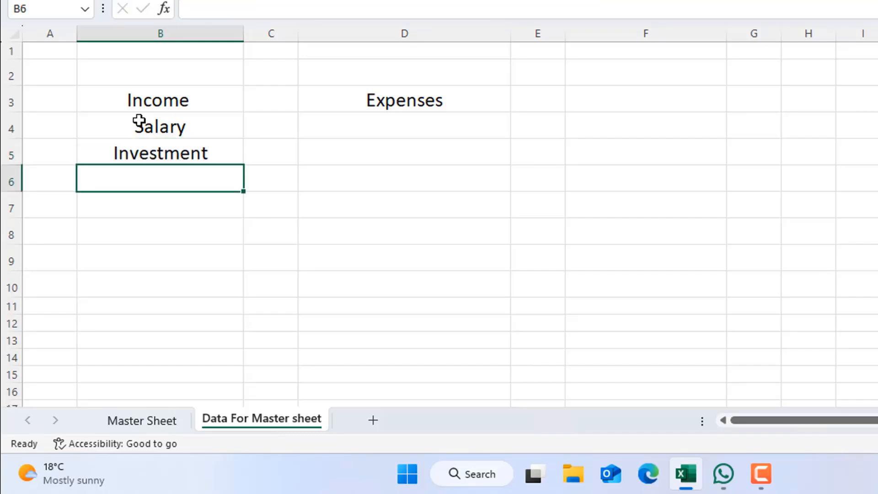
text(Side Hustle)
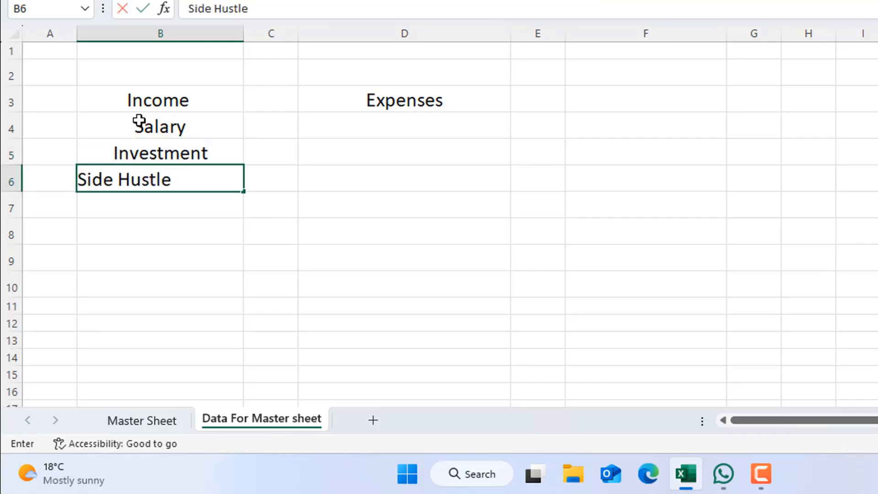
key(Return)
text(Others)
Step: List the first expense categories Rent, Car Insurance and Food/Groceries under Expenses in D4:D6
click(358, 122)
text(Rent)
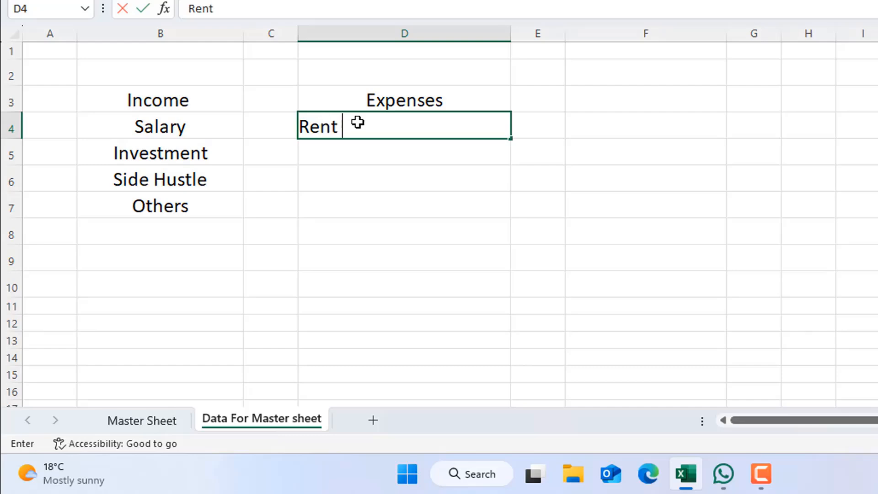
key(Return)
text(Car Insurance)
key(Return)
text(C)
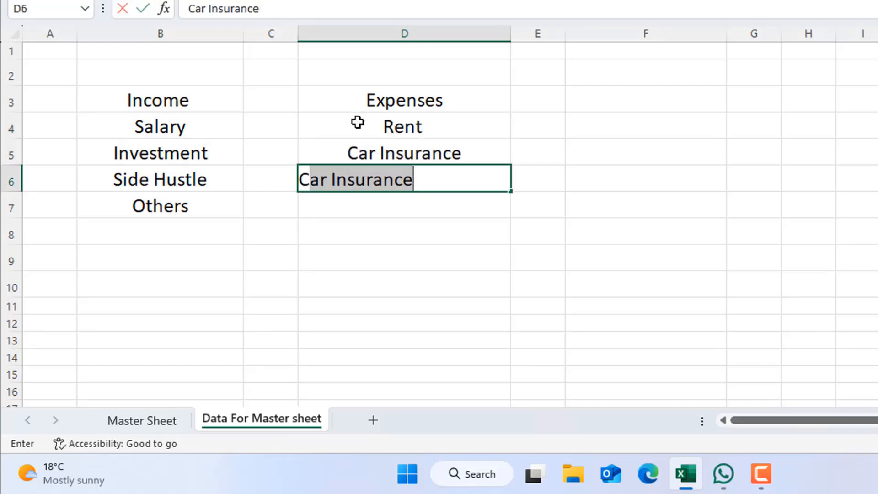
key(BackSpace)
key(BackSpace)
text(Food/Groceries)
key(Return)
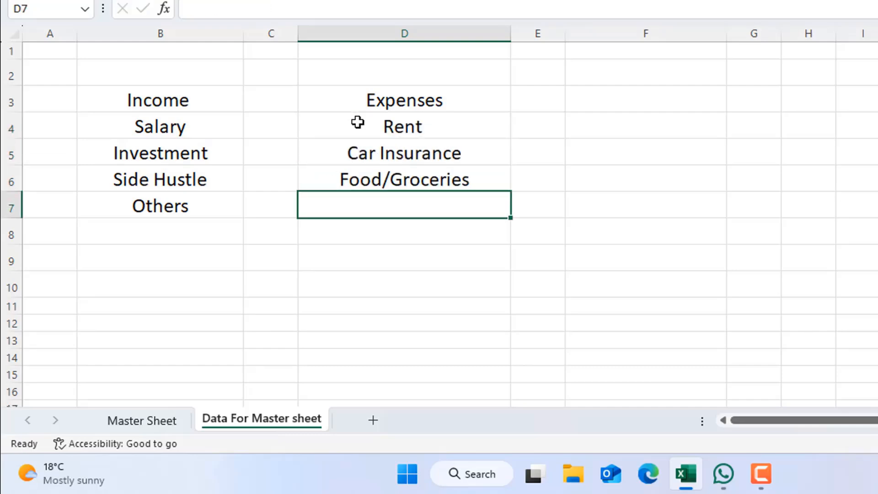
Step: Add the categories Health Insurance, Child Care and Others to the Expenses list in D7:D9
text(Health Insurance)
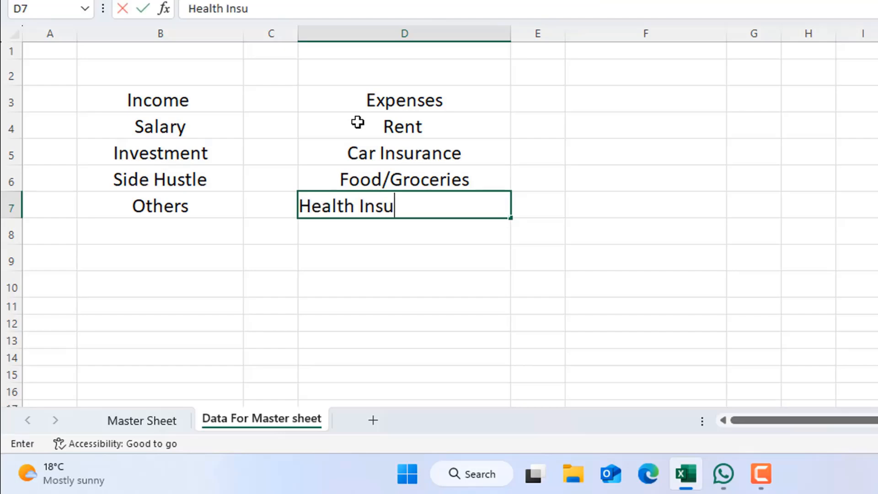
key(Return)
text(Child Care)
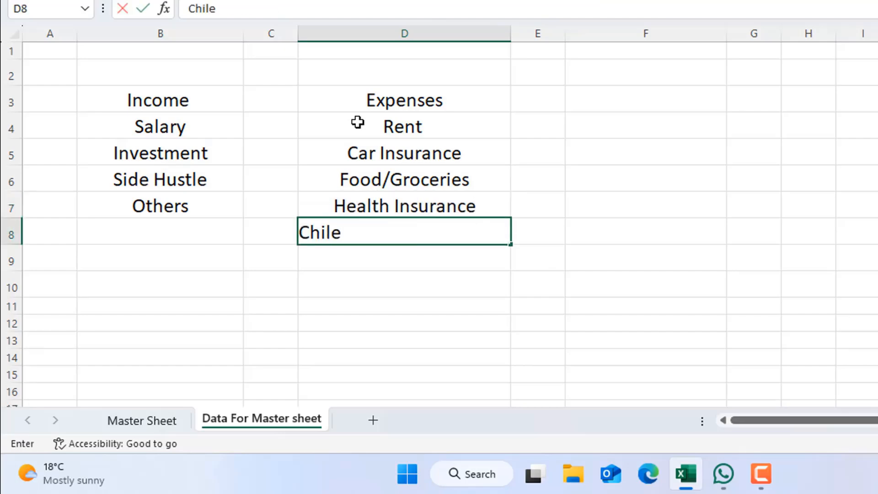
key(Return)
text(Others)
key(Return)
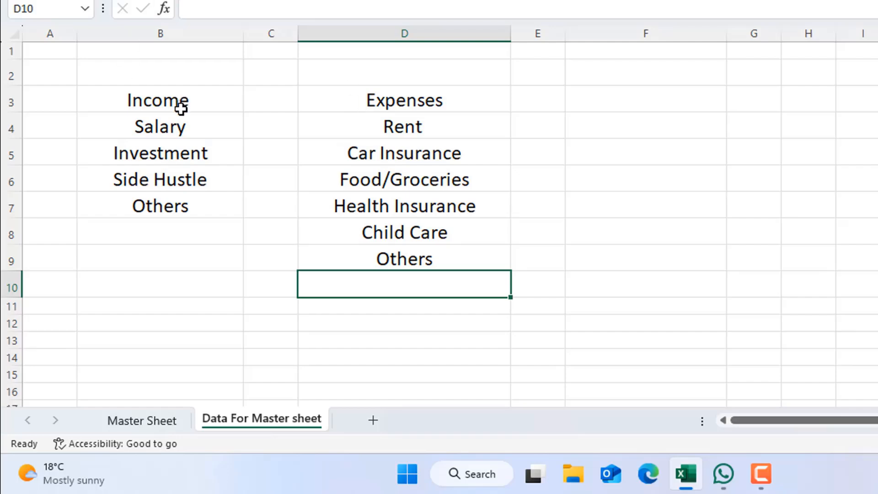
Step: Convert the Income list in B3:B7 into a table with headers
drag(159, 94, 167, 208)
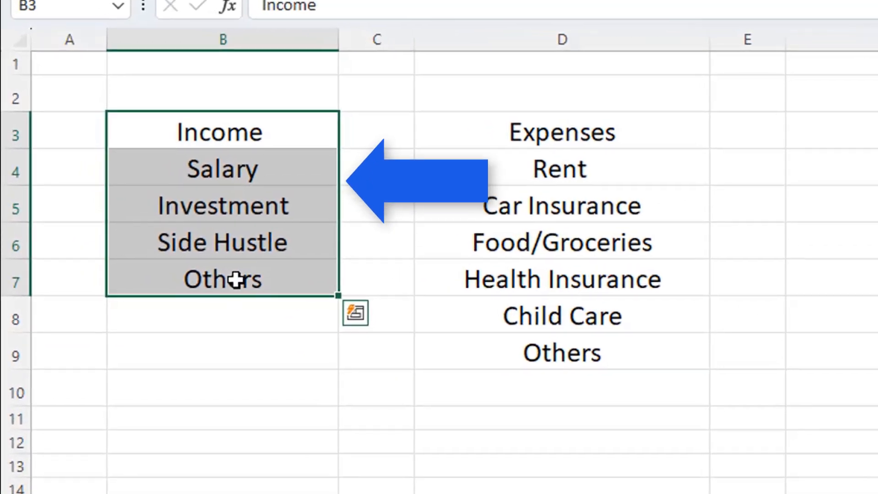
key(ctrl+t)
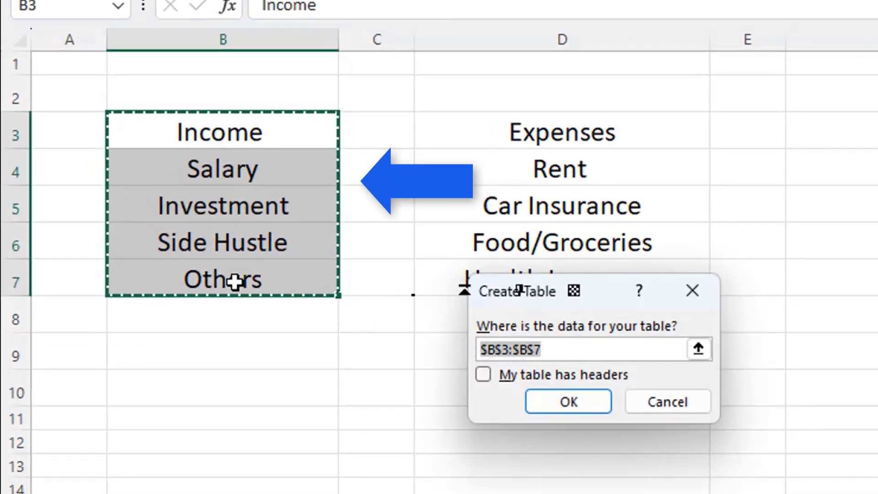
click(484, 375)
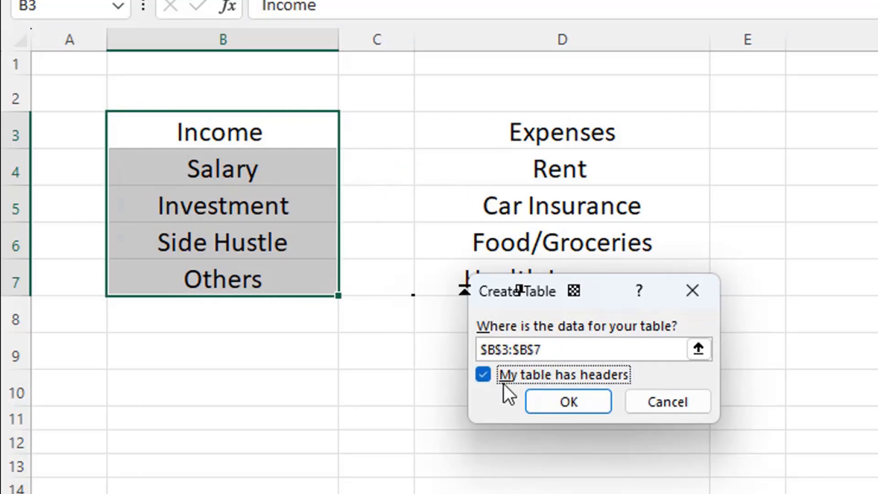
click(561, 402)
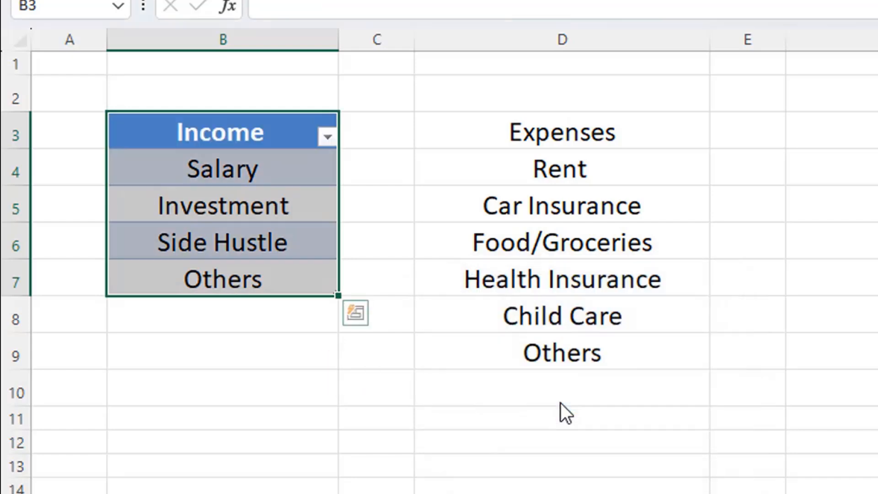
click(404, 383)
Step: Convert the Expenses list in D3:D9 into a table with headers
drag(506, 131, 516, 335)
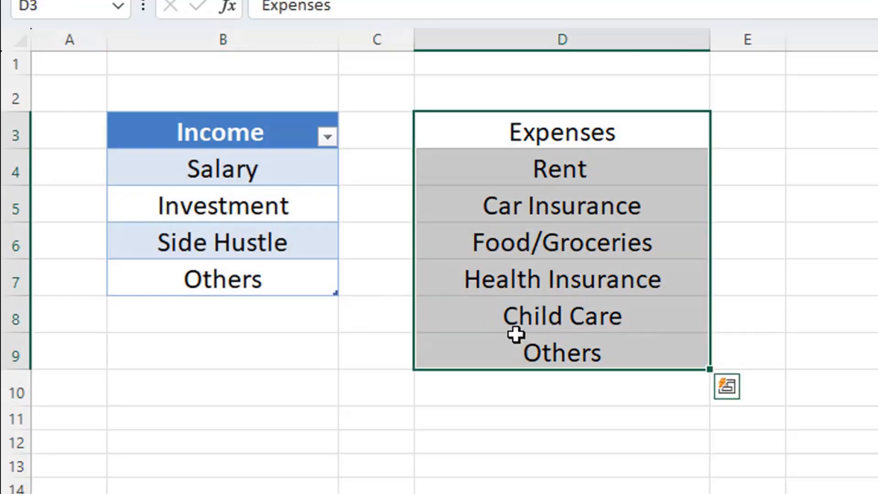
key(ctrl+t)
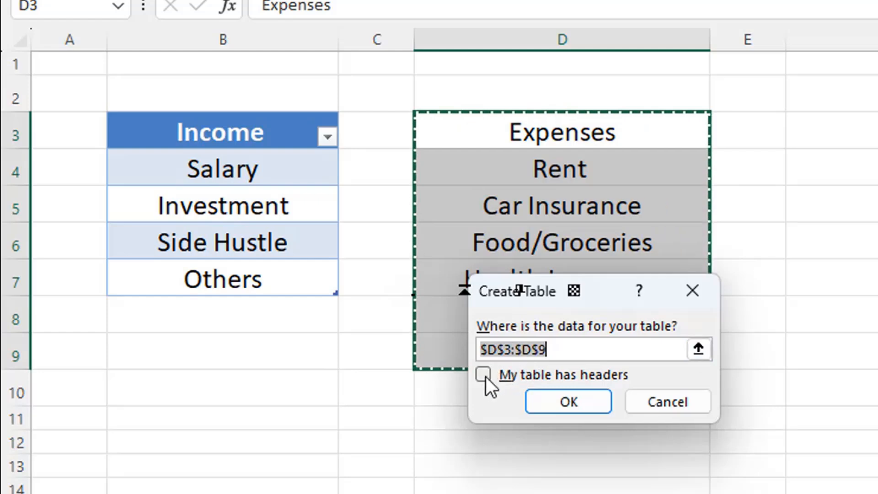
click(483, 376)
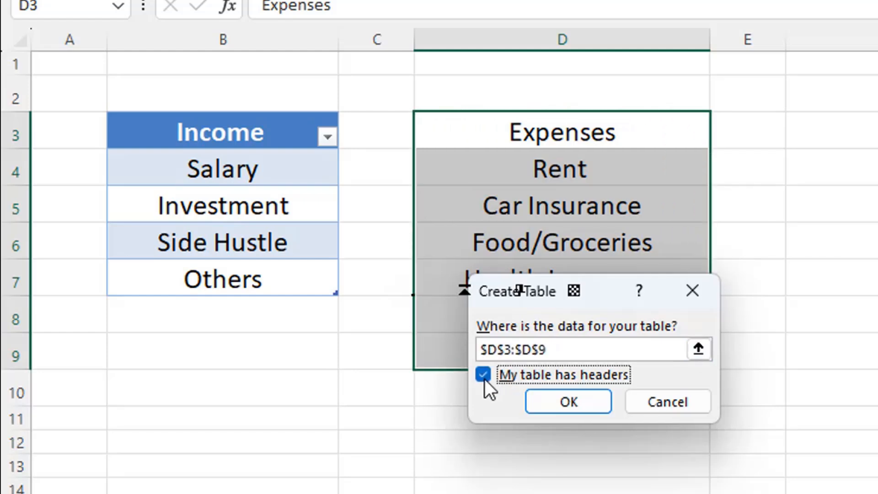
click(569, 402)
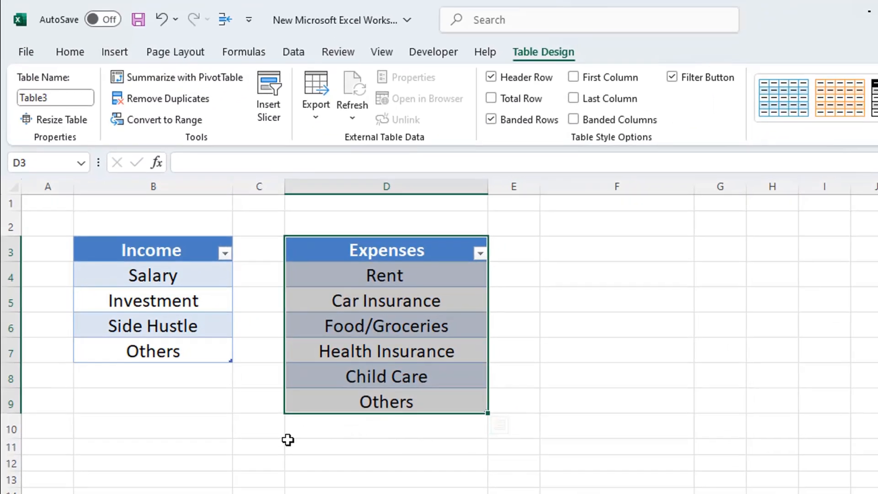
click(283, 440)
Step: Set the table name of the Income category table to Income
click(188, 275)
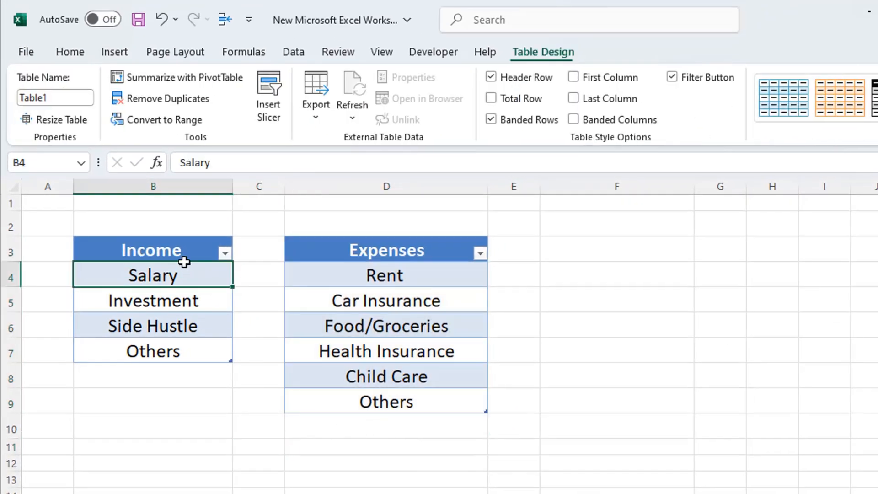
click(178, 253)
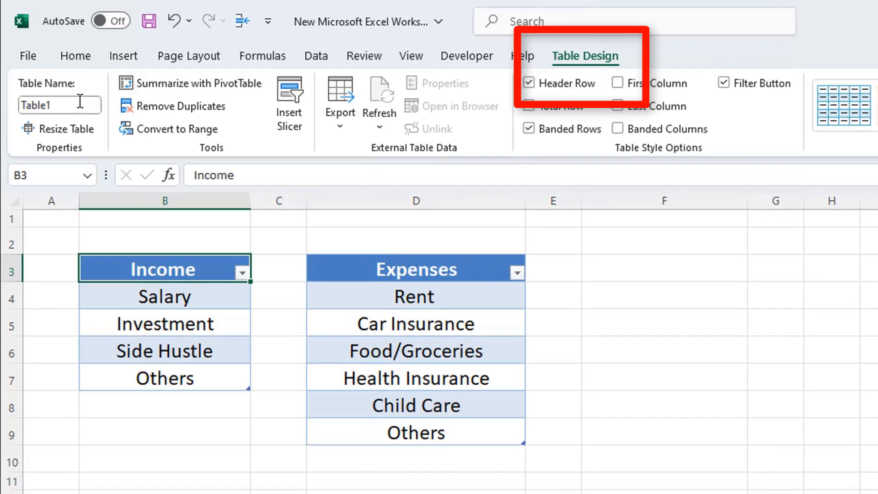
click(80, 105)
key(BackSpace)
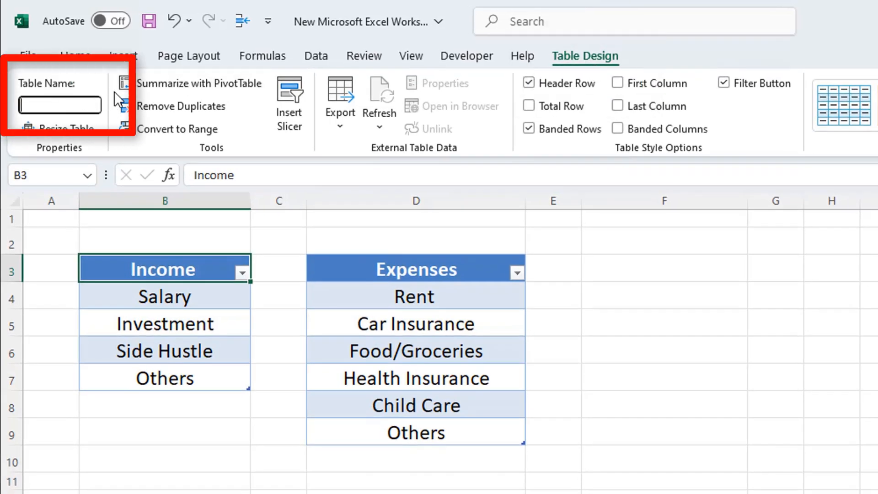
text(Income)
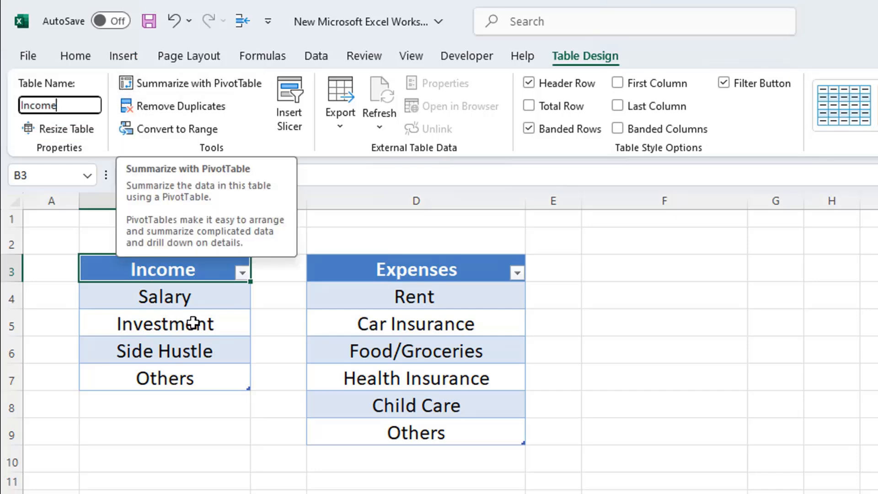
Step: Set the table name of the Expenses category table to Expenses
click(414, 269)
click(84, 105)
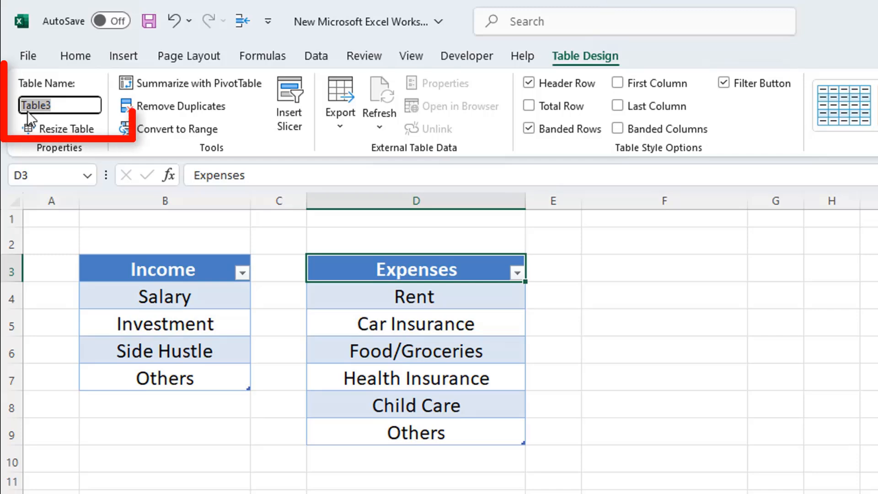
key(BackSpace)
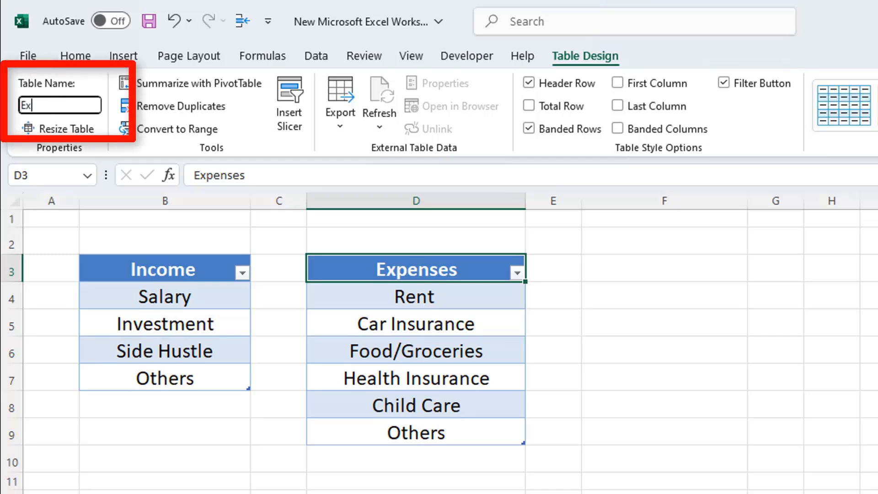
text(Expenses)
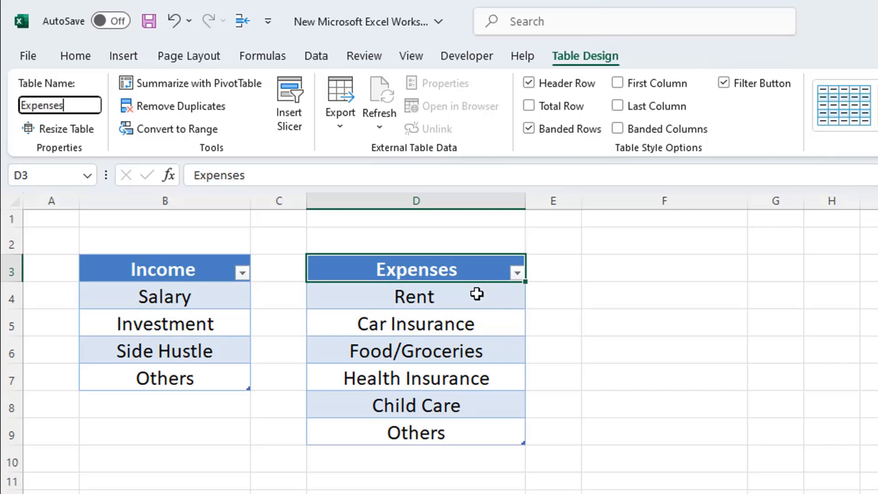
Step: Copy the Income heading from B3 into cell F3
click(179, 276)
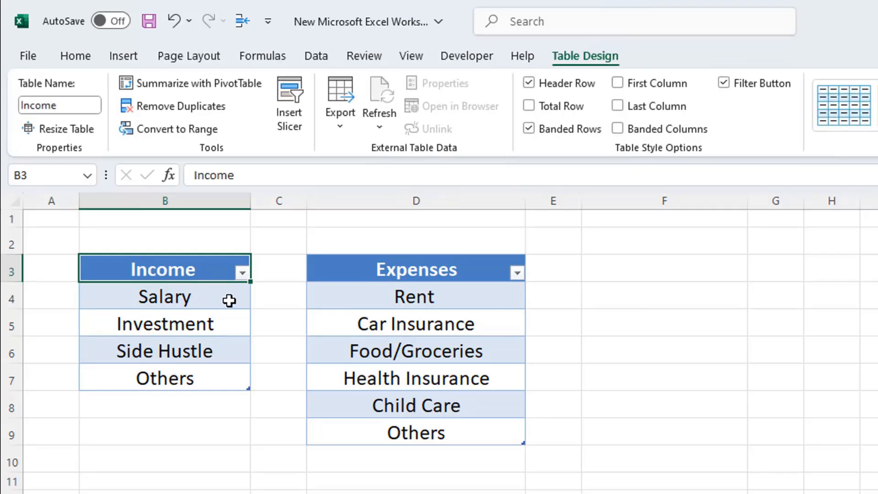
key(ctrl+c)
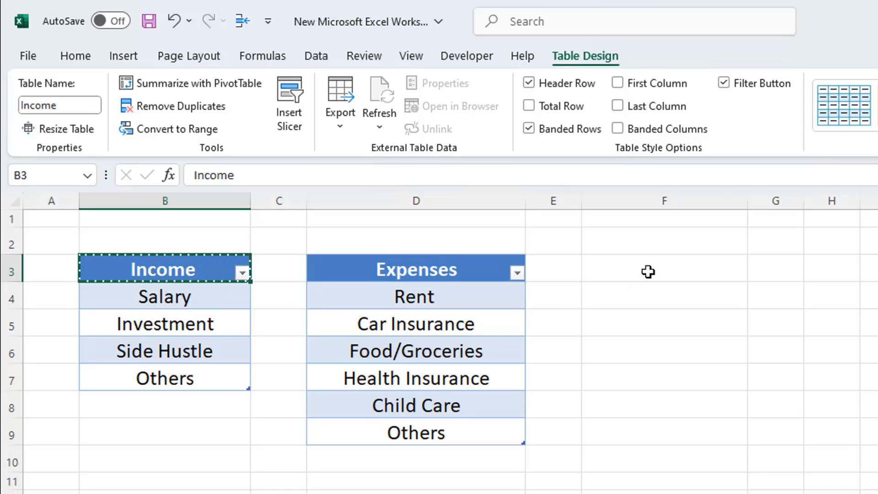
click(652, 269)
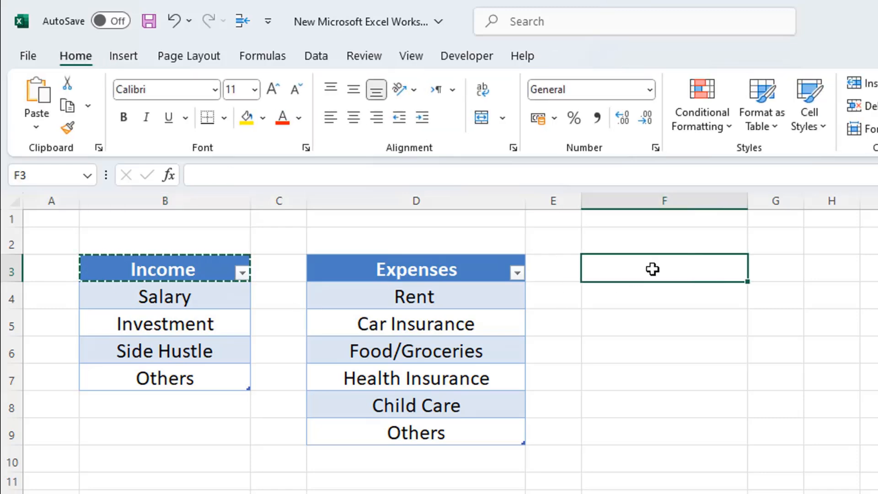
key(ctrl+v)
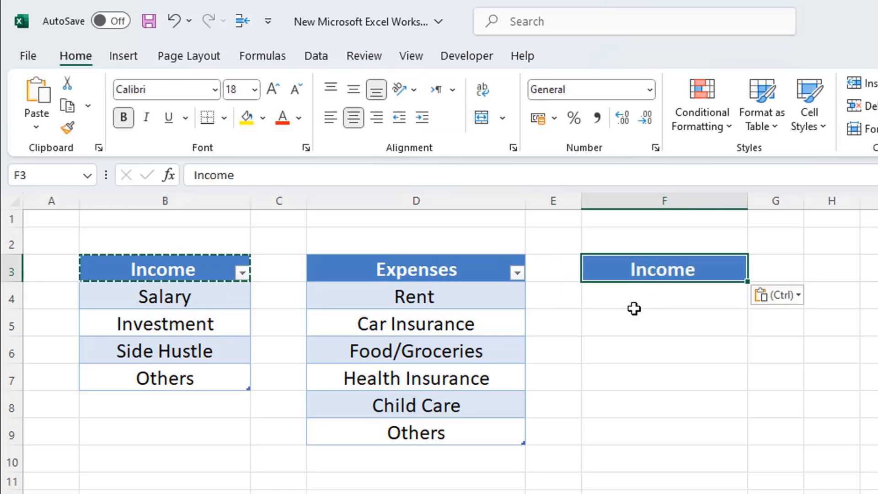
Step: Enter the formula =INDIRECT(F3) in F5 and compare its output with the Income table's categories
click(631, 323)
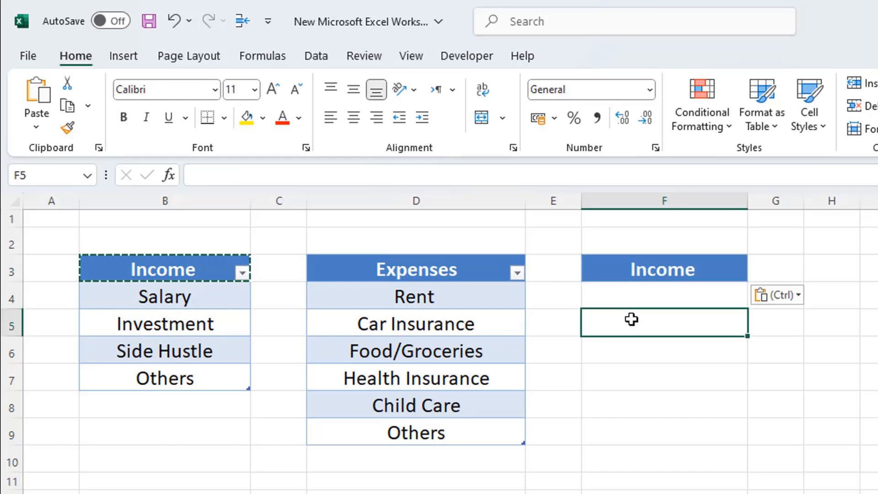
double_click(632, 320)
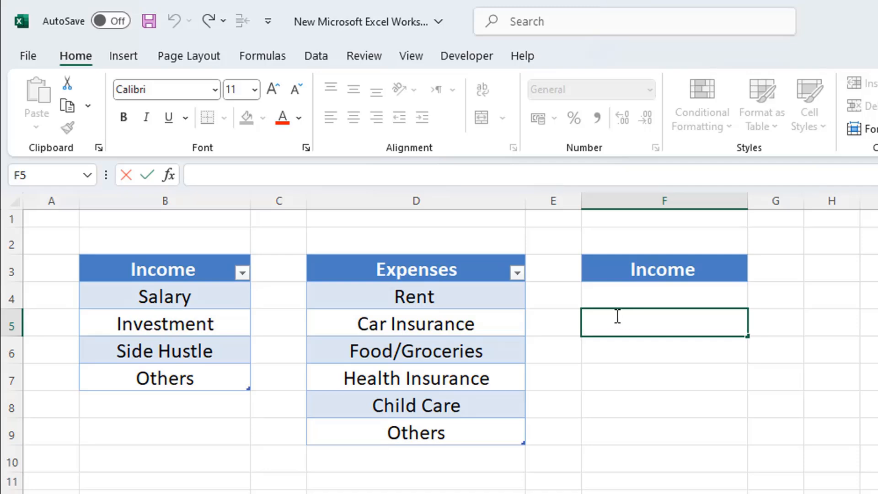
text(=)
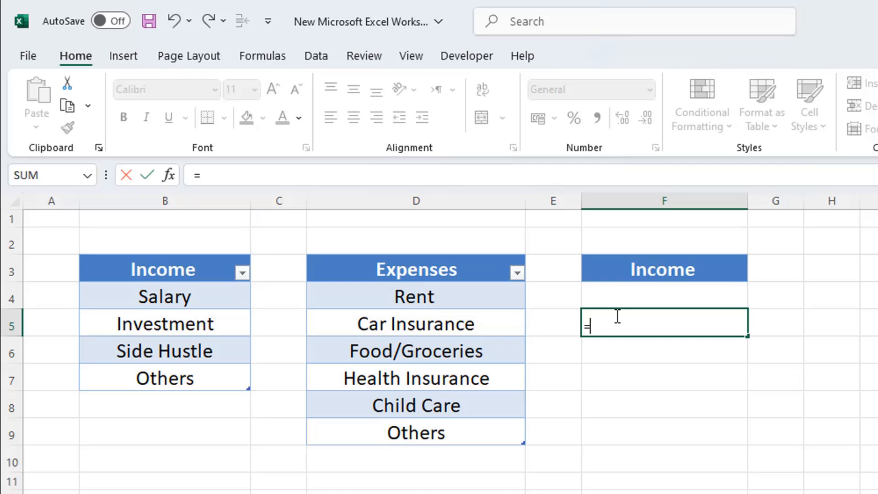
text(in)
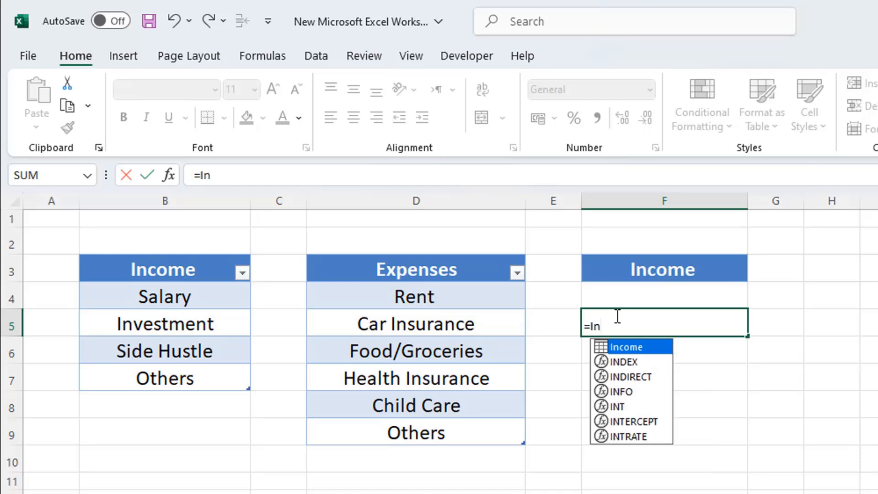
double_click(643, 375)
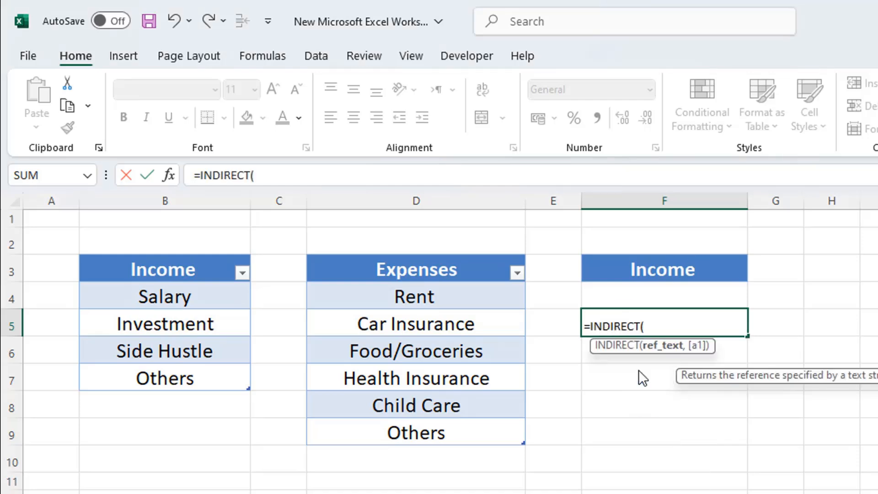
click(690, 264)
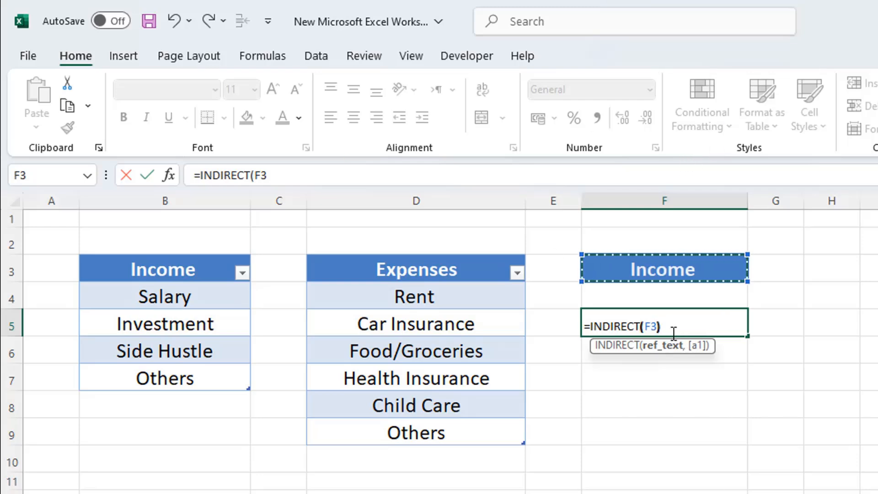
text())
key(Return)
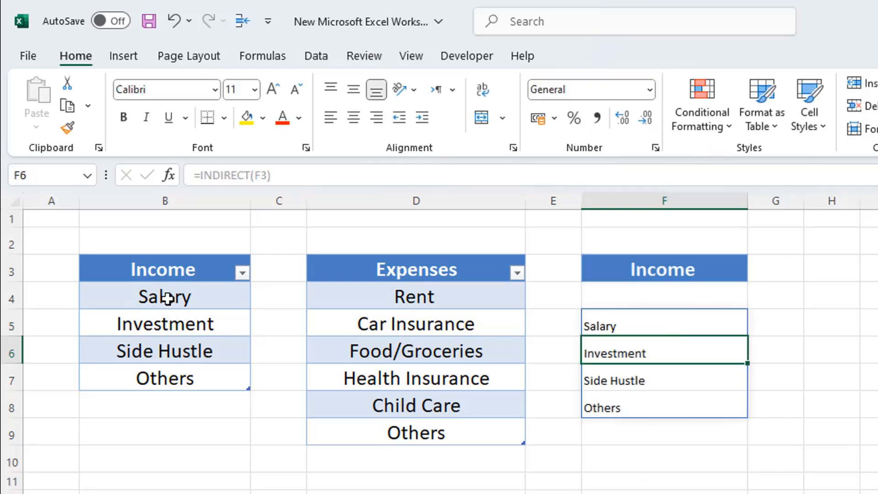
drag(173, 297, 172, 368)
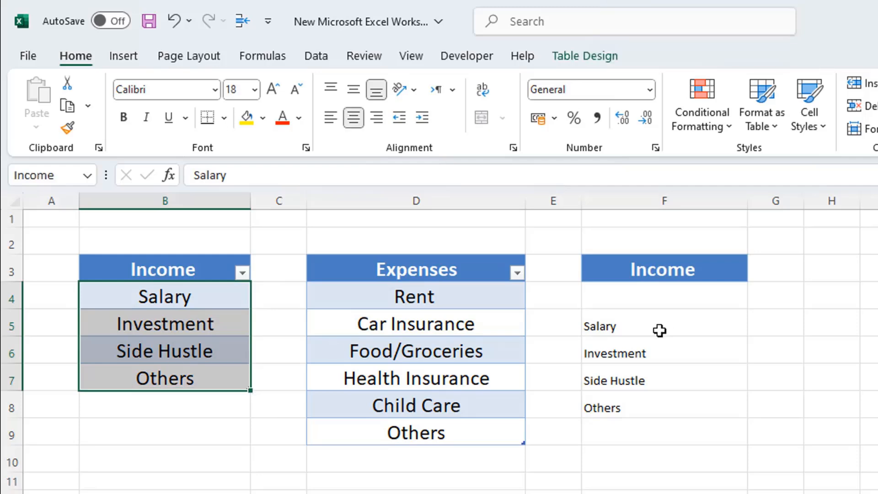
click(668, 268)
Step: Copy the Expenses heading from D3 into cell F3, replacing the Income heading there
click(489, 260)
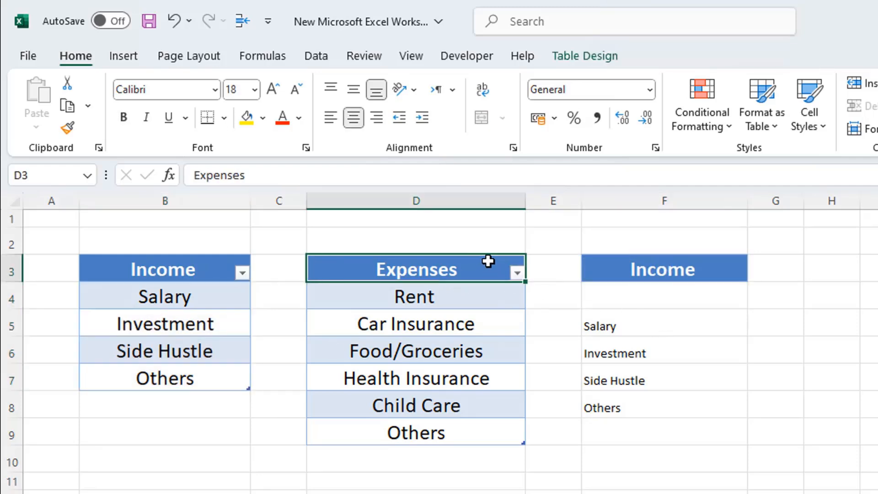
key(ctrl+c)
click(620, 263)
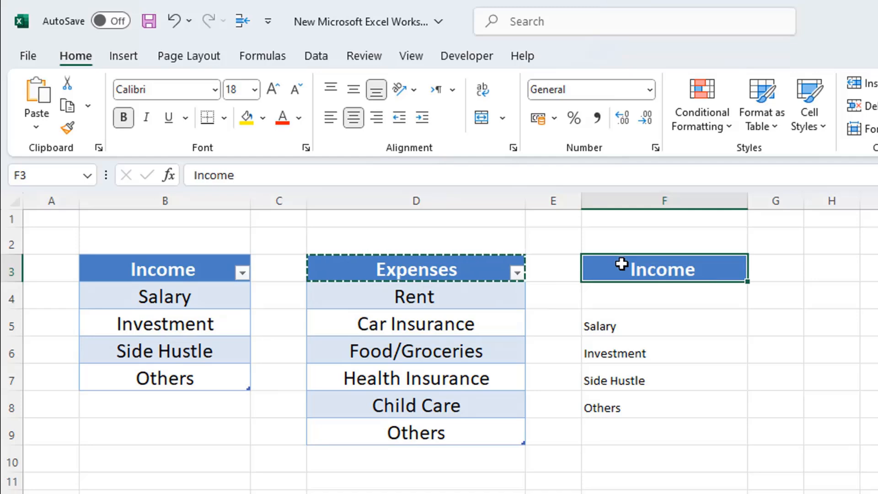
key(ctrl+v)
Step: Preview the category array returned by the =INDIRECT(F3) formula in F5, leaving the formula as it is
double_click(637, 322)
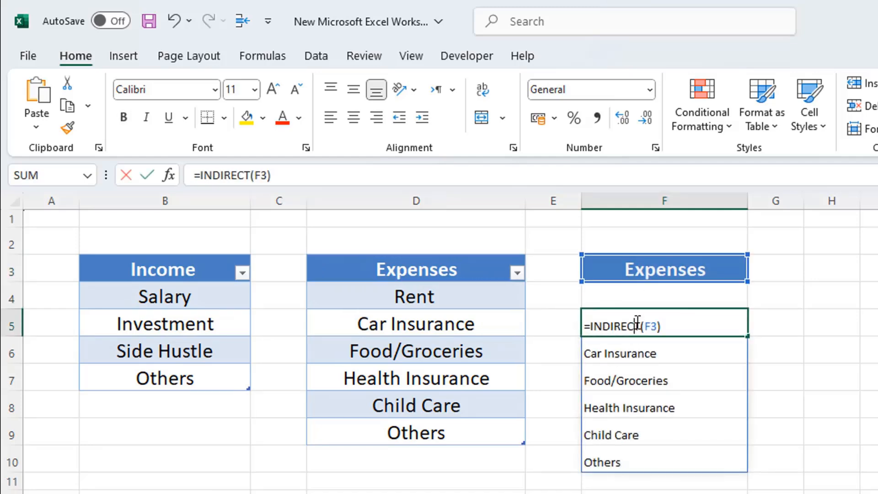
drag(661, 324, 590, 322)
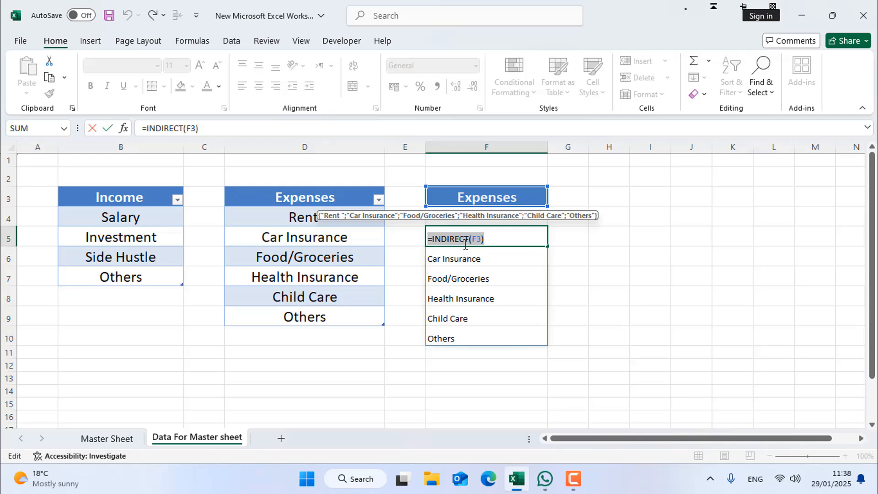
key(Return)
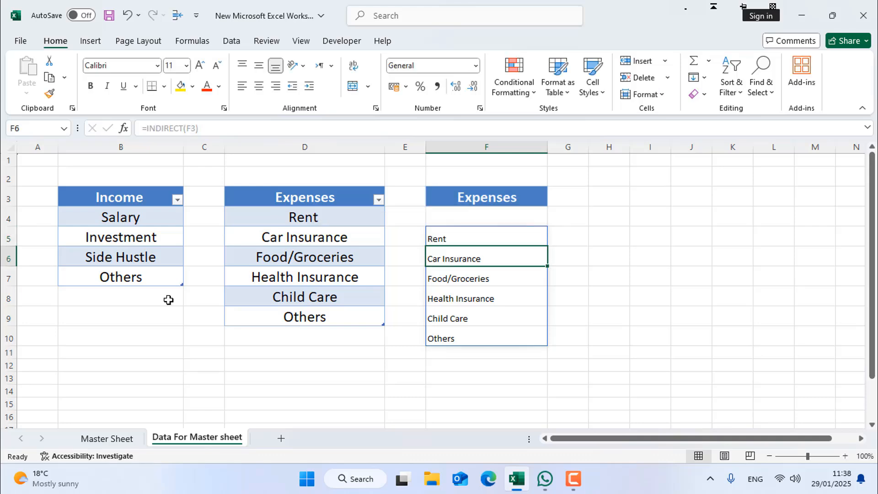
Step: On the Master Sheet, open Data Validation for the Categories cells E4:E20
click(107, 439)
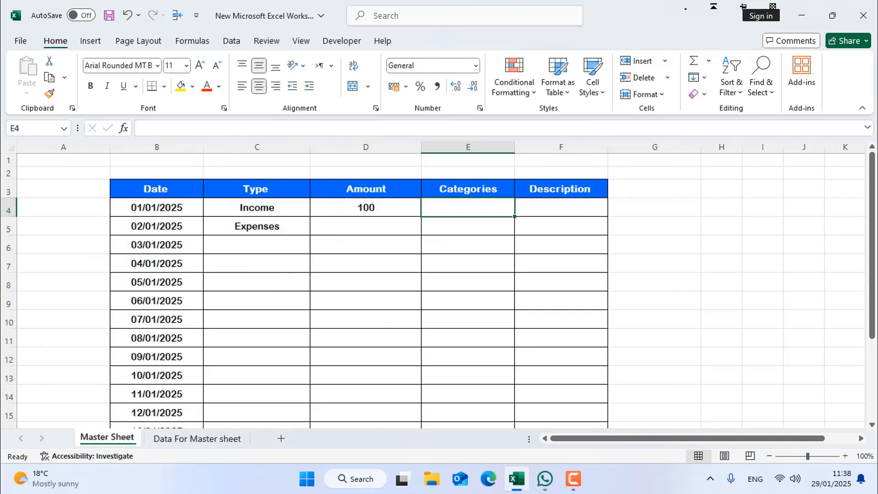
click(474, 191)
click(477, 205)
drag(477, 205, 474, 400)
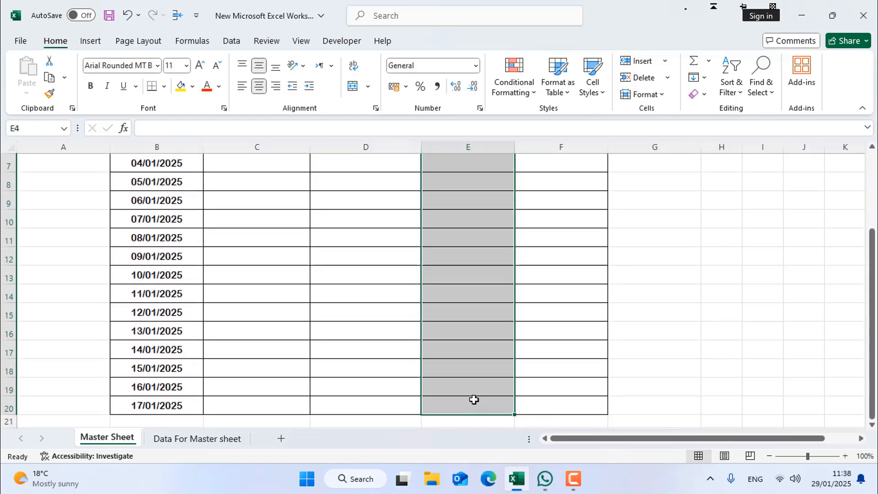
scroll(493, 371, up, 3)
click(232, 40)
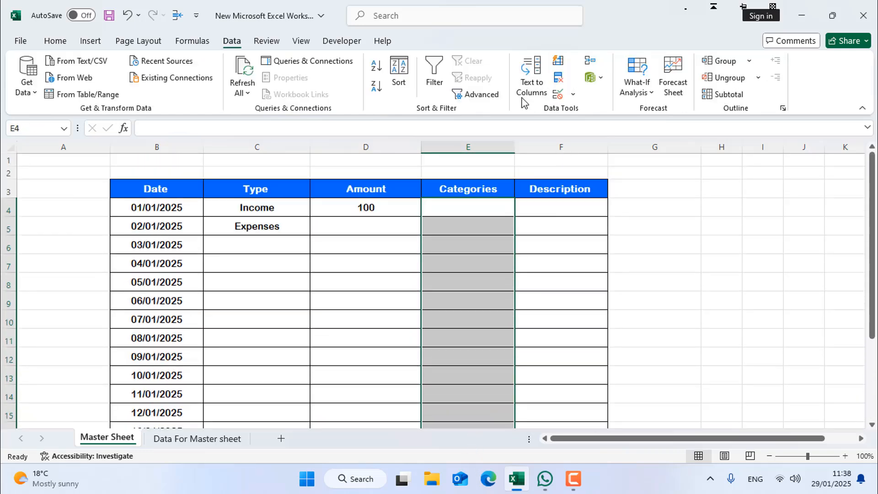
click(555, 96)
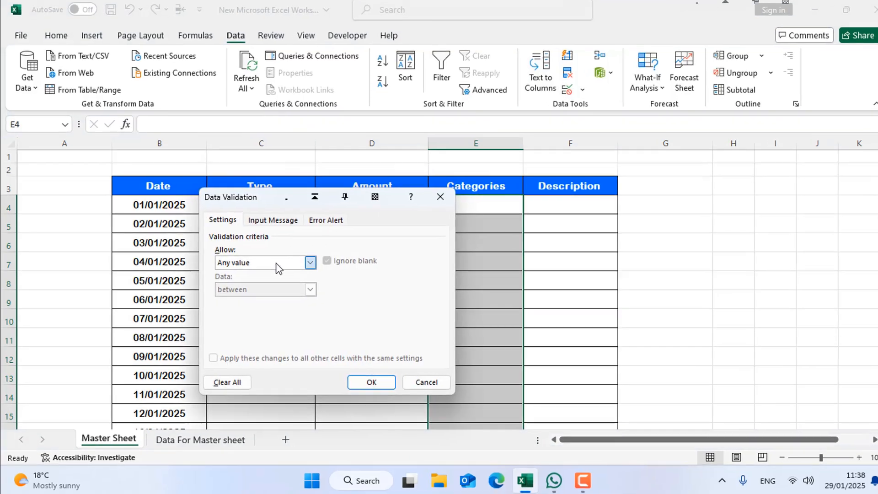
Step: Restrict the selected Categories cells to a List with the source =Indirect(c4)
click(305, 265)
click(251, 299)
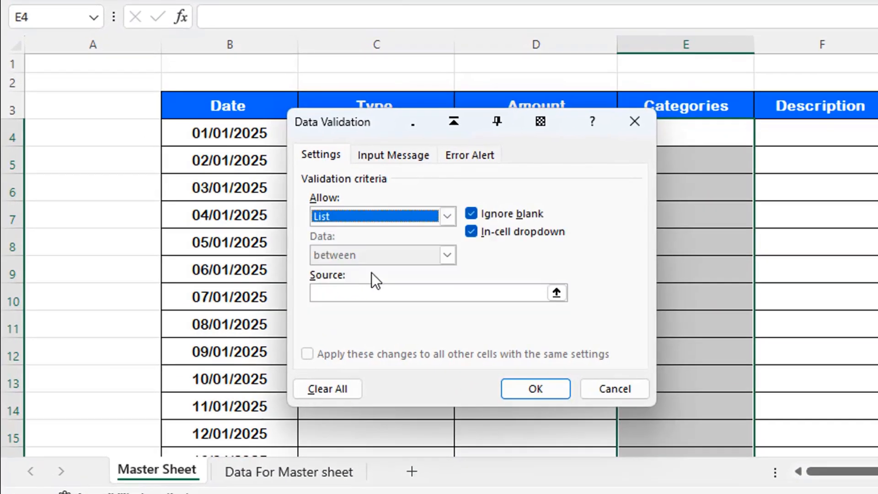
click(372, 292)
click(376, 295)
text(=Indi)
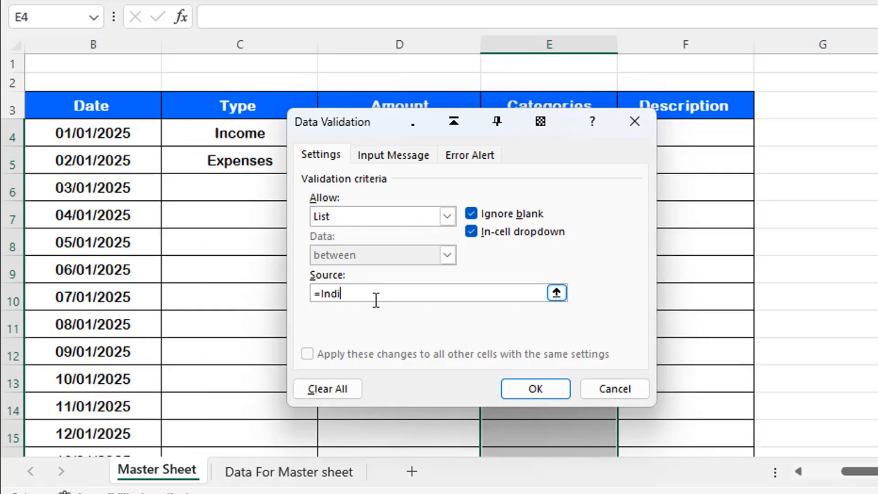
text(rect)
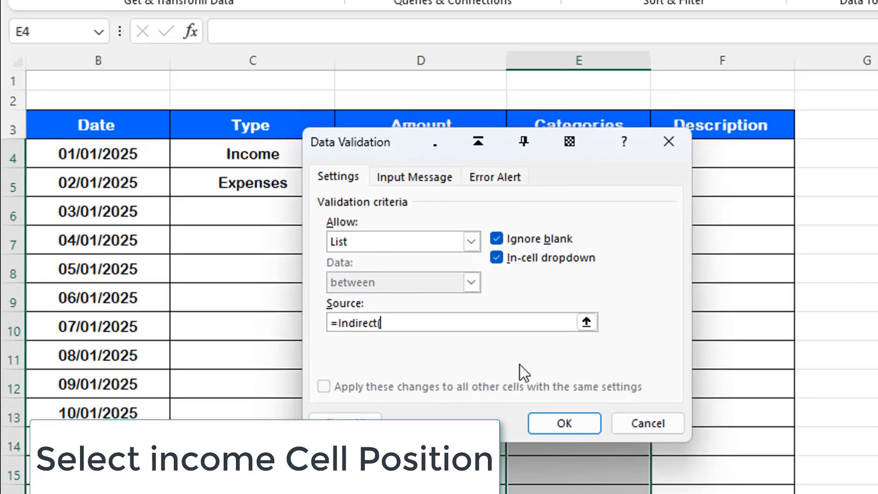
text((c4)
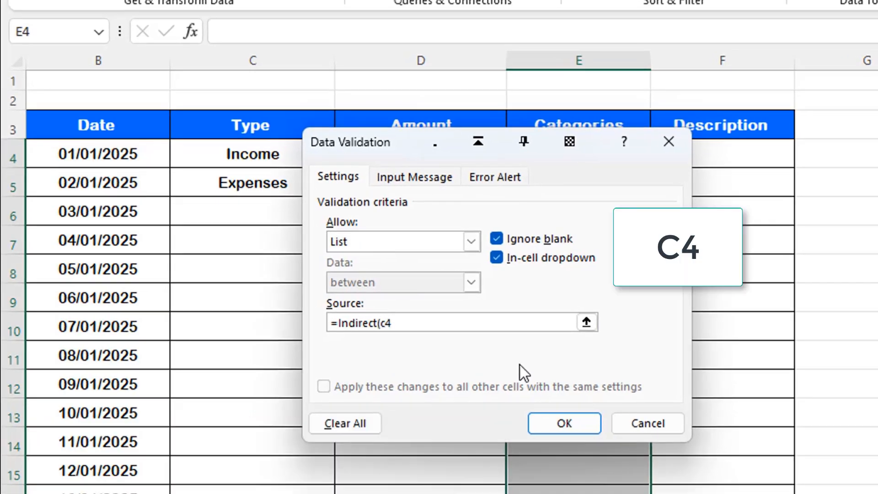
text())
key(Return)
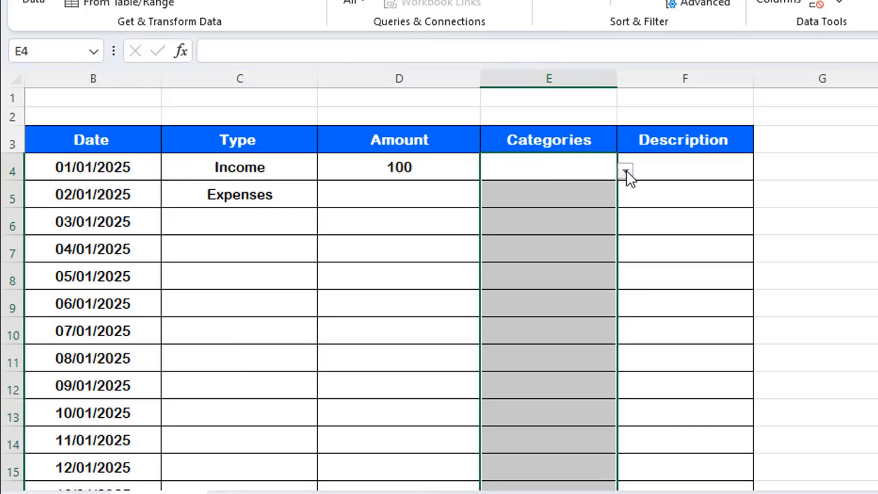
Step: Test the Categories drop-down in E4 with Investment, and then set the cell to Side Hustle
click(625, 172)
click(530, 199)
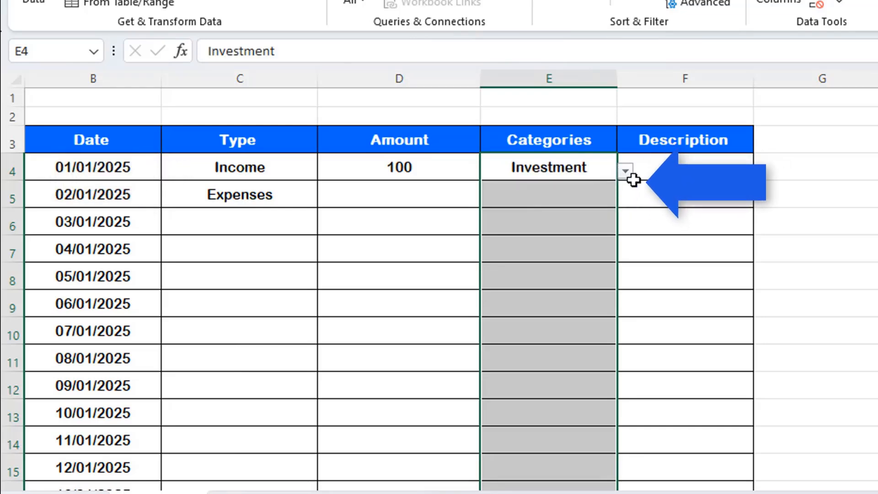
click(630, 176)
click(593, 211)
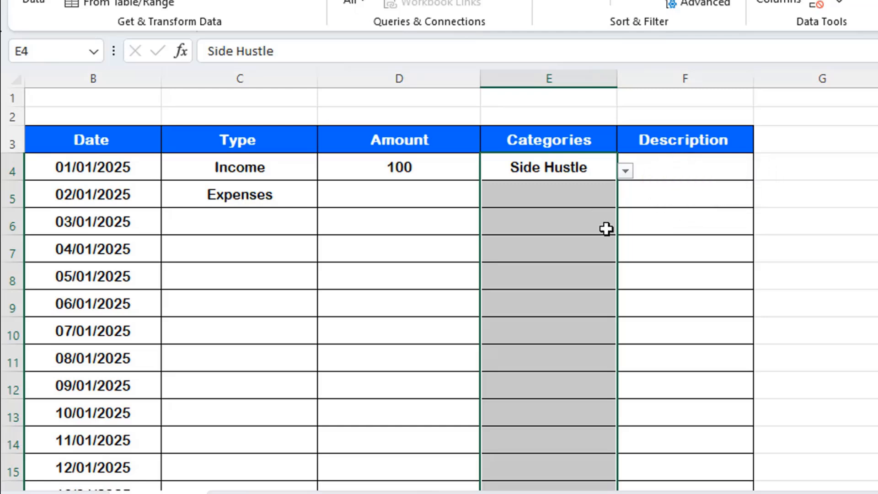
Step: Complete the 02/01/2025 Expenses row with amount 200, category Car Insurance and description Old Car
click(395, 195)
text(20)
key(Tab)
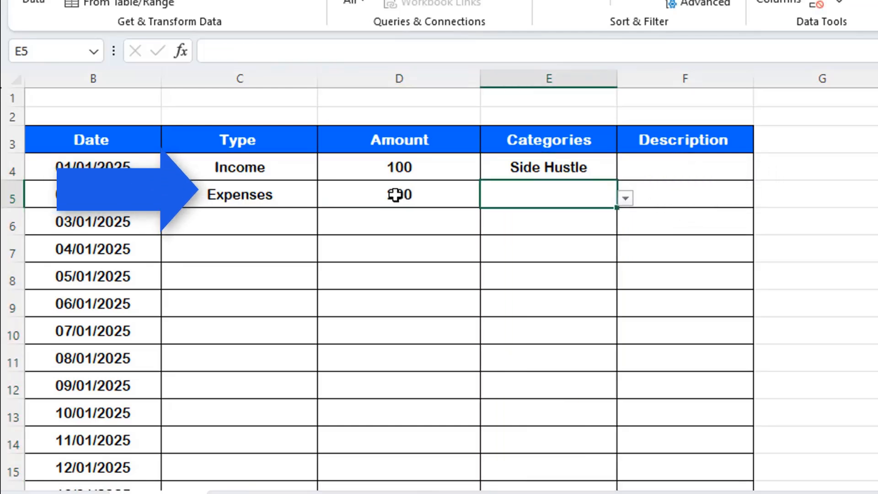
click(626, 200)
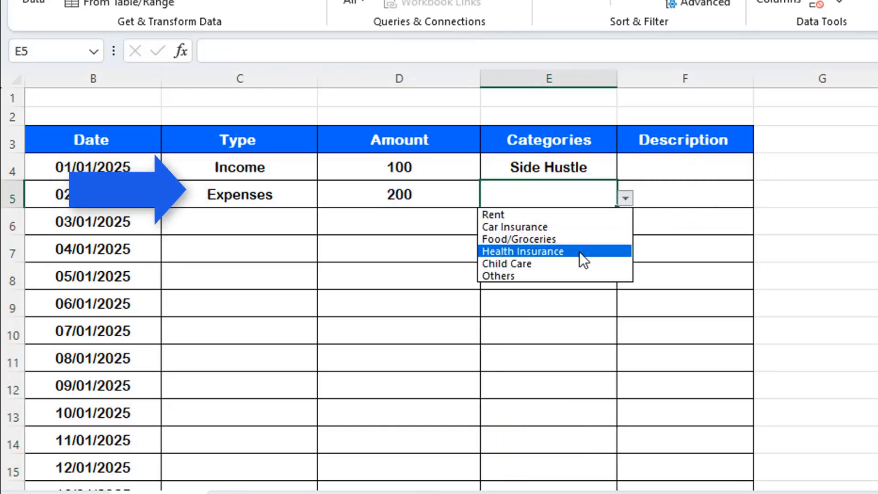
click(586, 228)
double_click(676, 190)
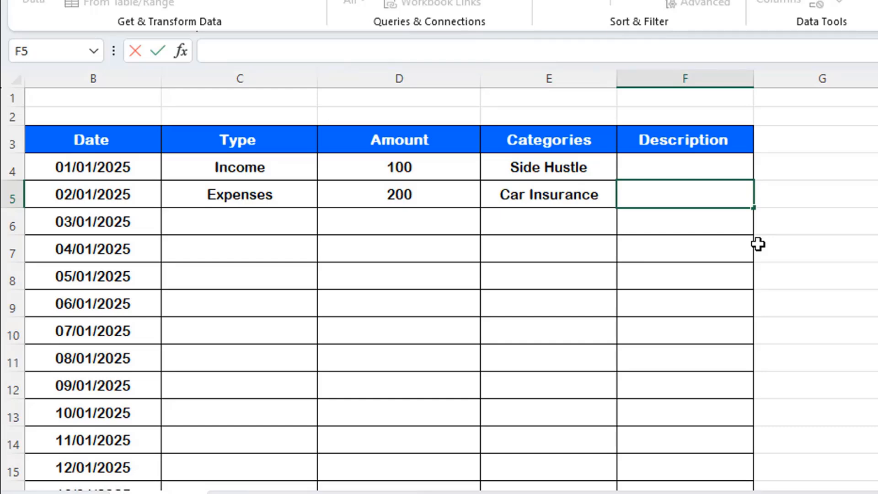
text(Old Car)
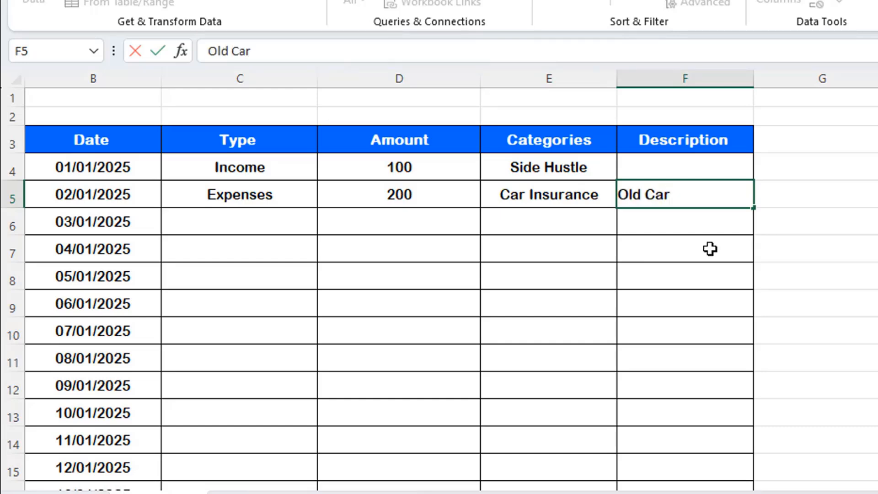
Step: Fill the 03/01/2025 row with type Income, amount 5000 and category Salary
click(253, 220)
click(326, 225)
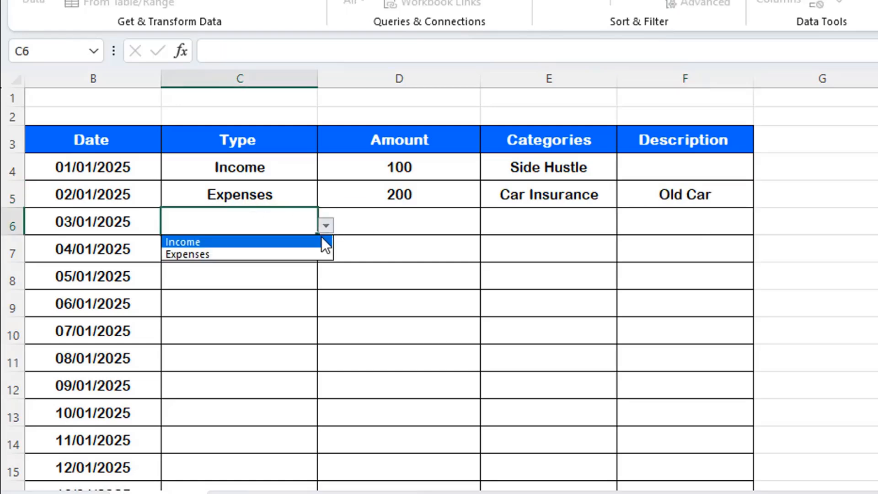
click(279, 241)
click(457, 224)
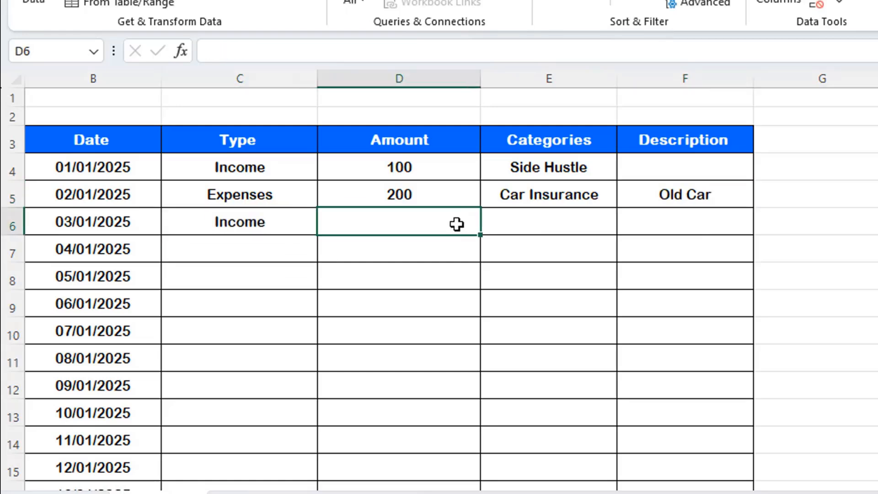
text(5000)
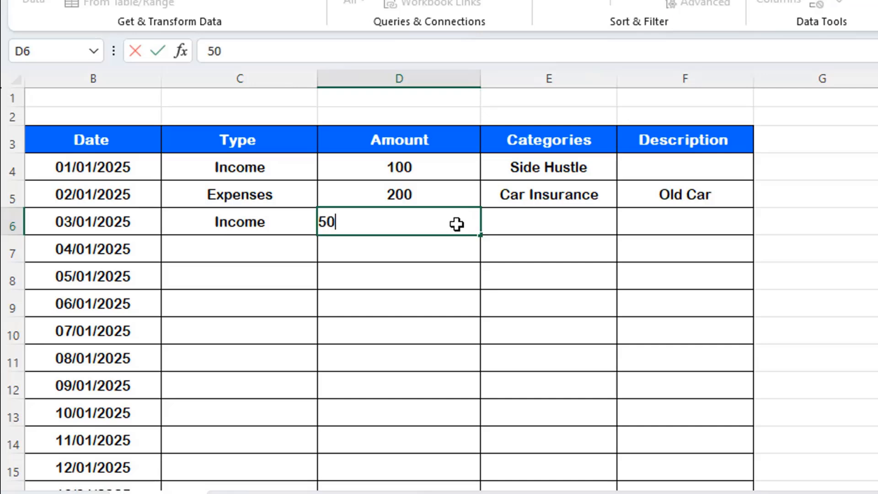
key(Tab)
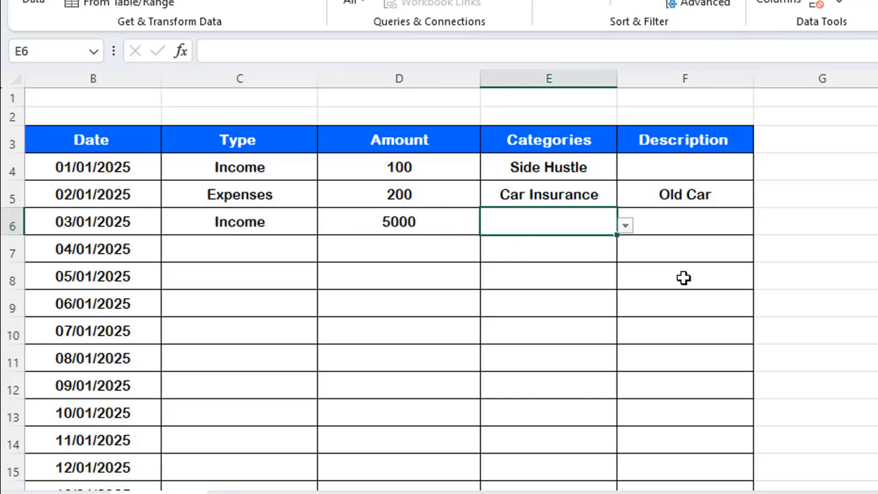
click(625, 225)
click(583, 241)
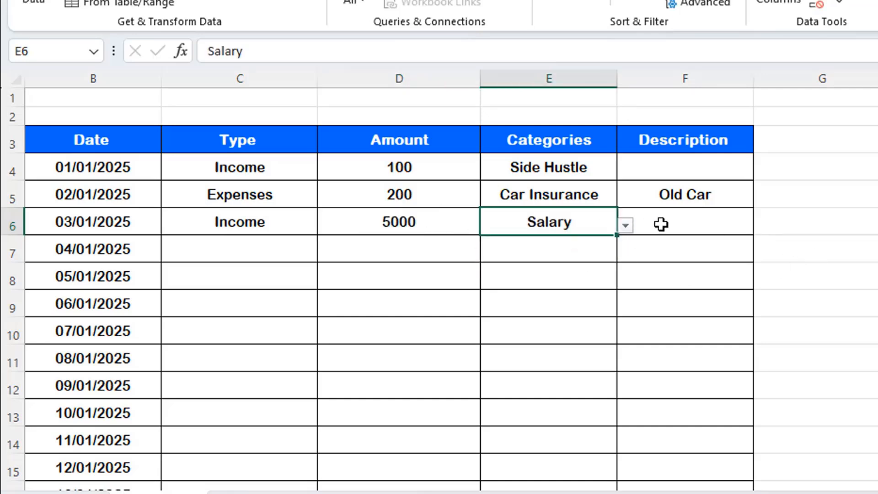
Step: Enter a description beginning with Month for the 03/01/2025 salary entry in F6
click(663, 224)
text(sa)
key(BackSpace)
key(BackSpace)
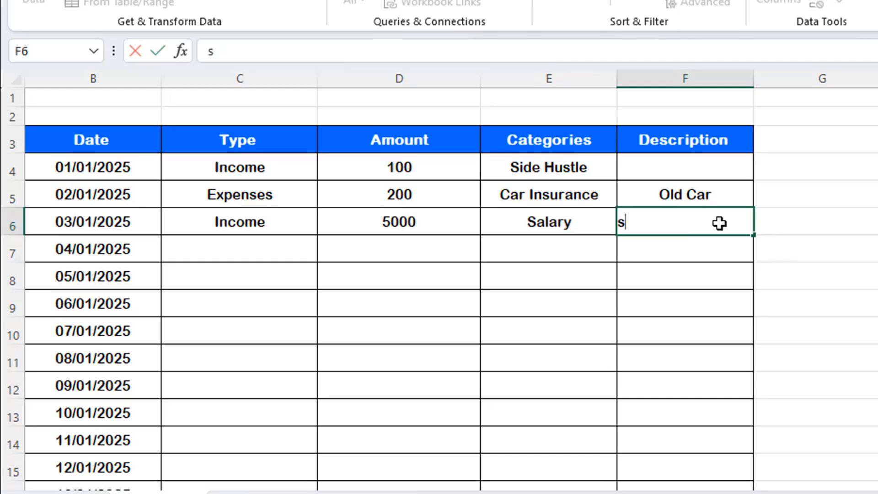
text(Month)
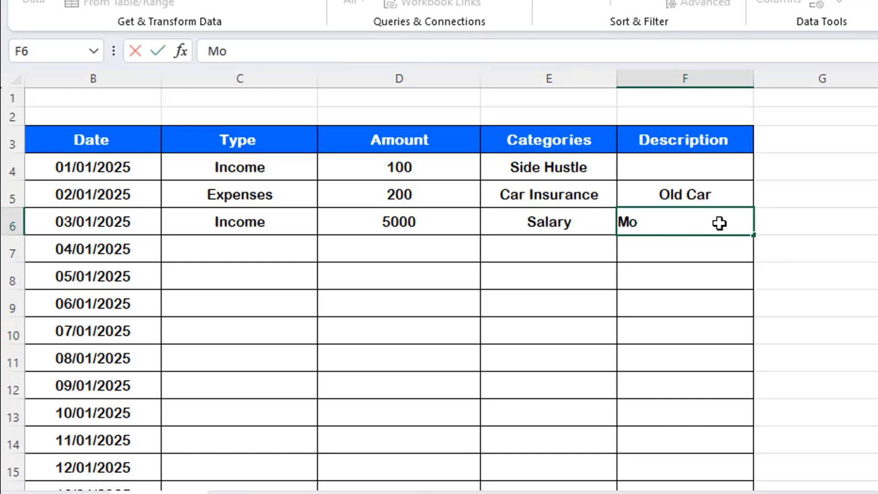